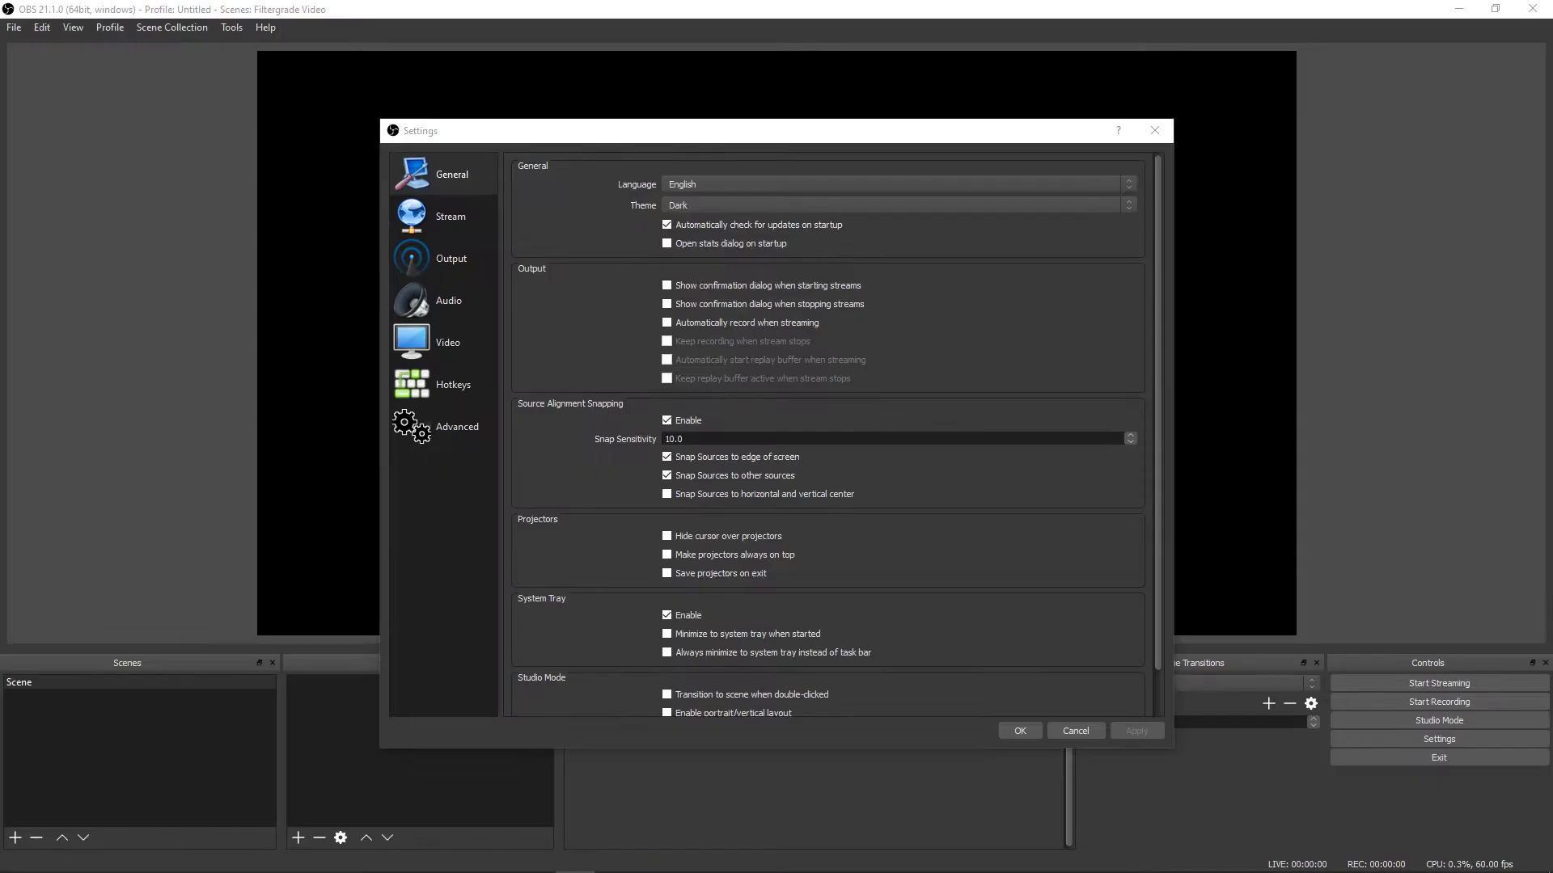
Step: Show the Stream settings page in the Settings dialog
{"action": "left_click", "coordinate": [443, 217]}
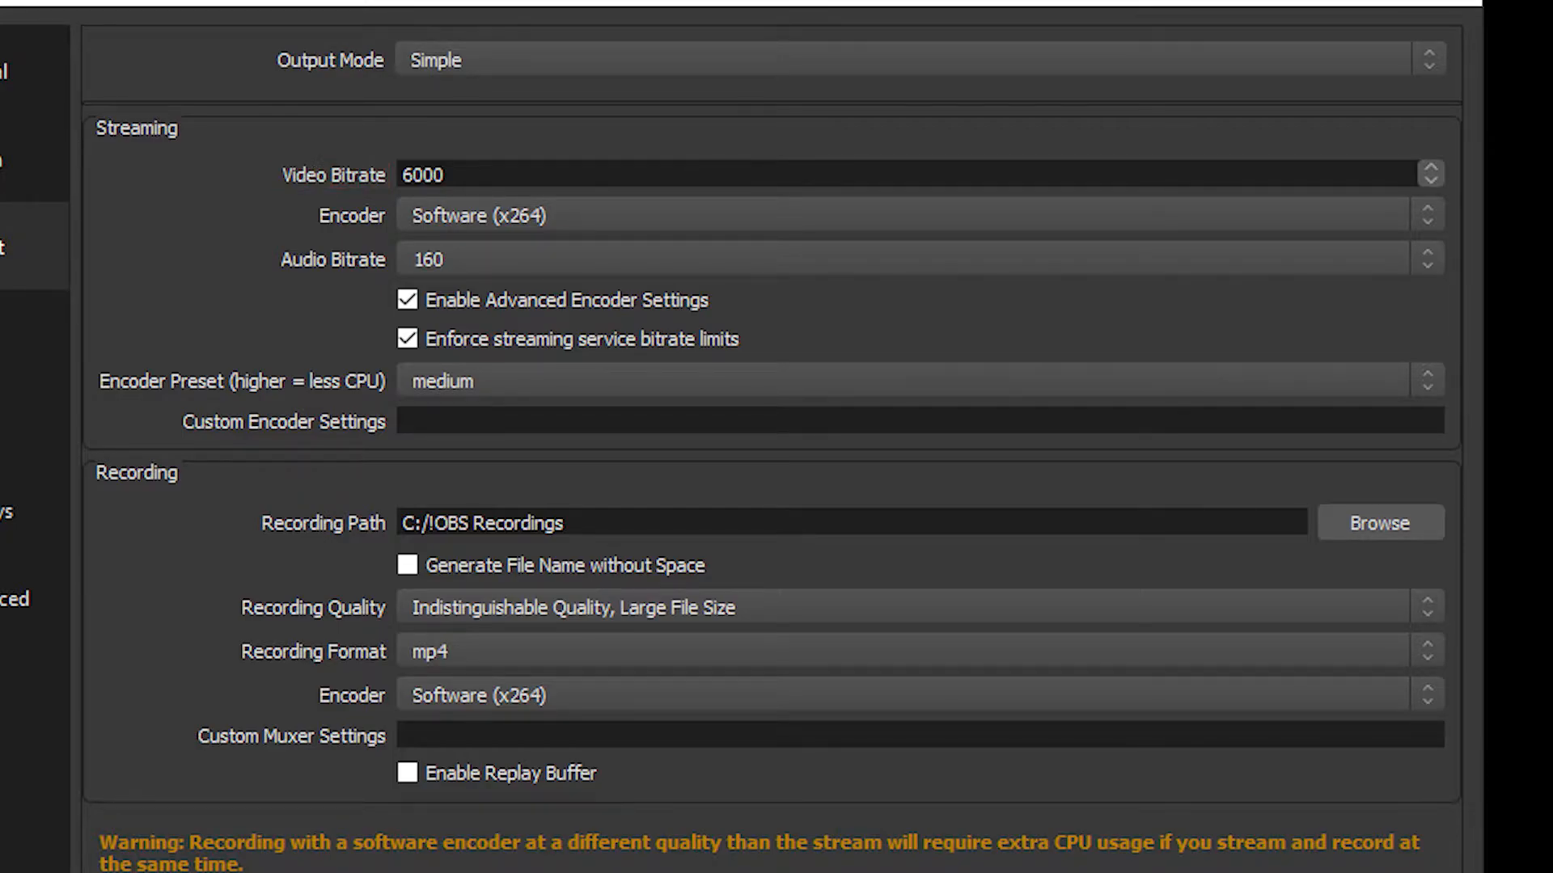
Step: Open the Encoder dropdown to view the available streaming encoders
{"action": "left_click", "coordinate": [920, 215]}
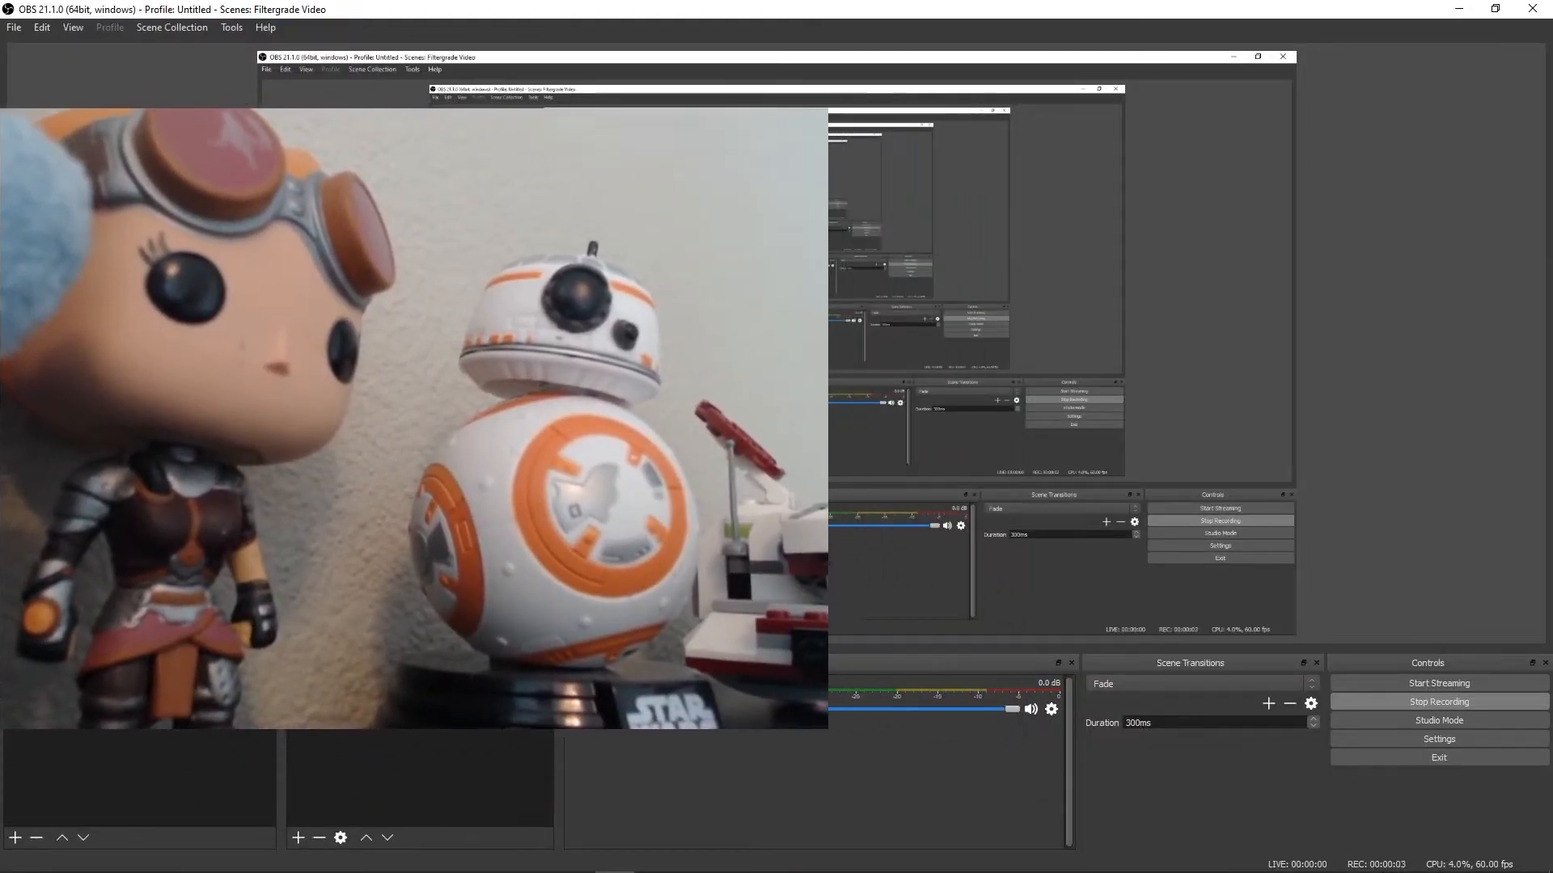
Step: Resize the webcam feed to a small 4:3 box and place it on the canvas's left edge
{"action": "left_click_drag", "start_coordinate": [811, 539], "coordinate": [584, 395]}
{"action": "left_click_drag", "start_coordinate": [537, 335], "coordinate": [535, 427]}
{"action": "left_click_drag", "start_coordinate": [616, 354], "coordinate": [658, 356]}
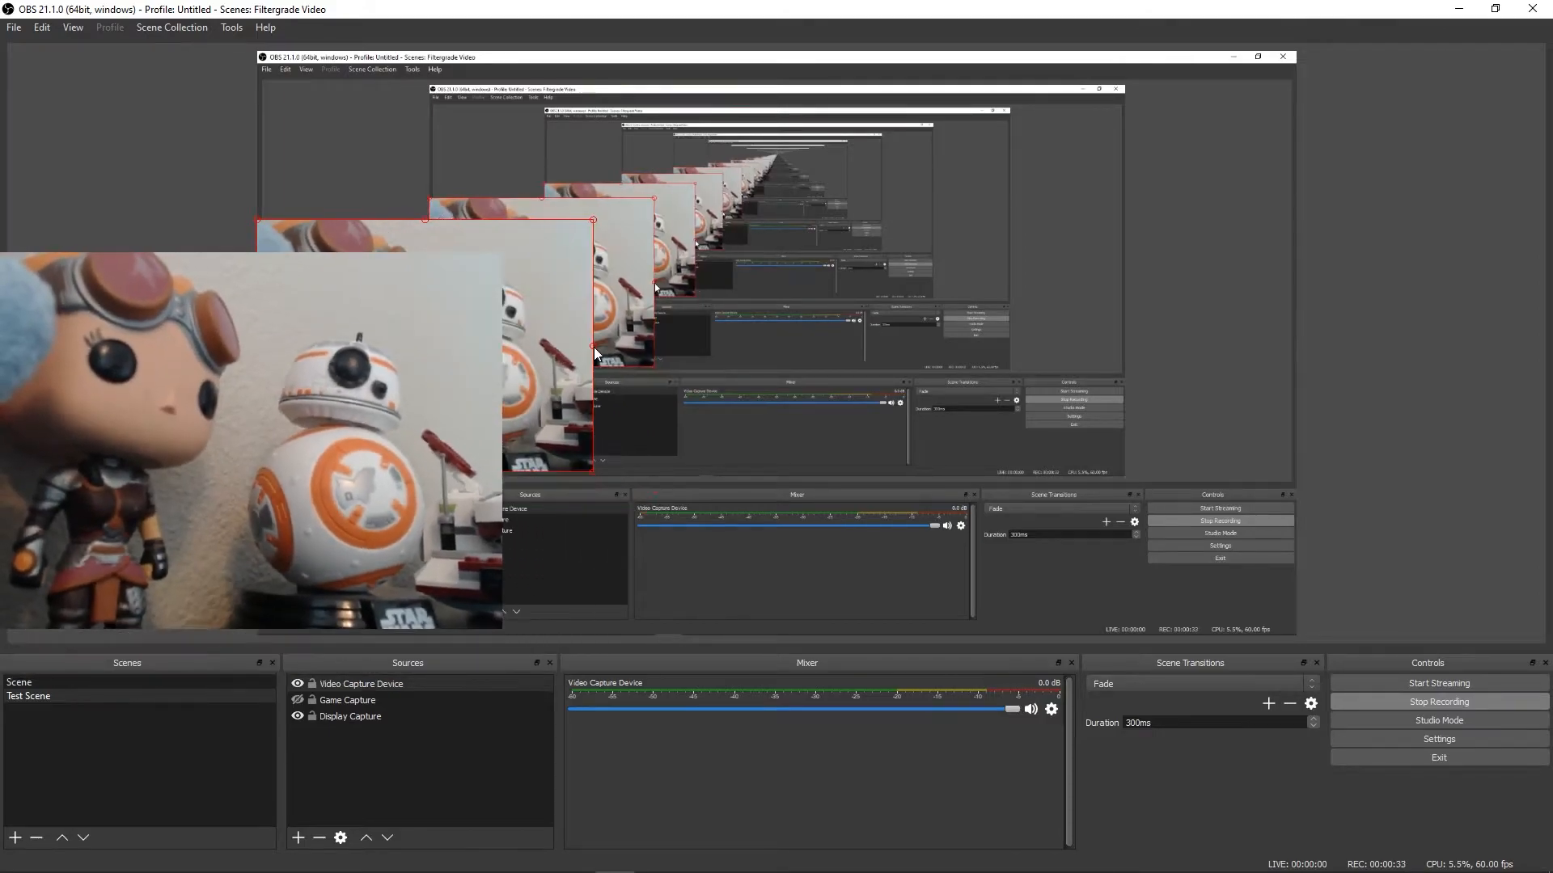
{"action": "left_click_drag", "start_coordinate": [595, 349], "coordinate": [994, 323]}
{"action": "left_click_drag", "start_coordinate": [841, 324], "coordinate": [948, 331]}
{"action": "left_click_drag", "start_coordinate": [1101, 455], "coordinate": [793, 485]}
{"action": "left_click_drag", "start_coordinate": [647, 380], "coordinate": [558, 356]}
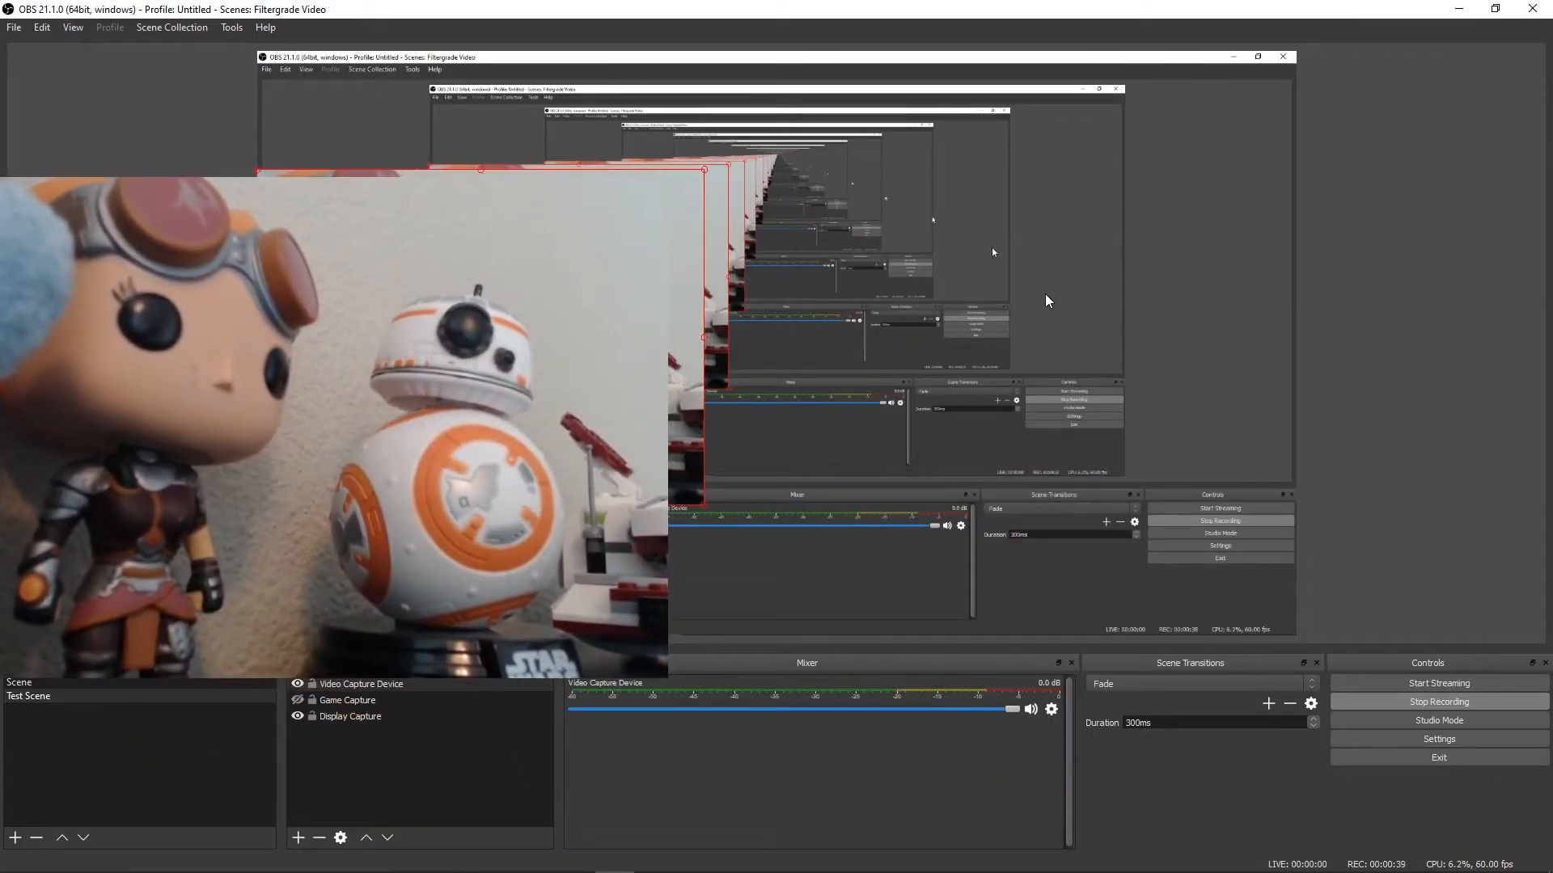
{"action": "left_click_drag", "start_coordinate": [702, 338], "coordinate": [459, 366]}
{"action": "left_click", "coordinate": [298, 838]}
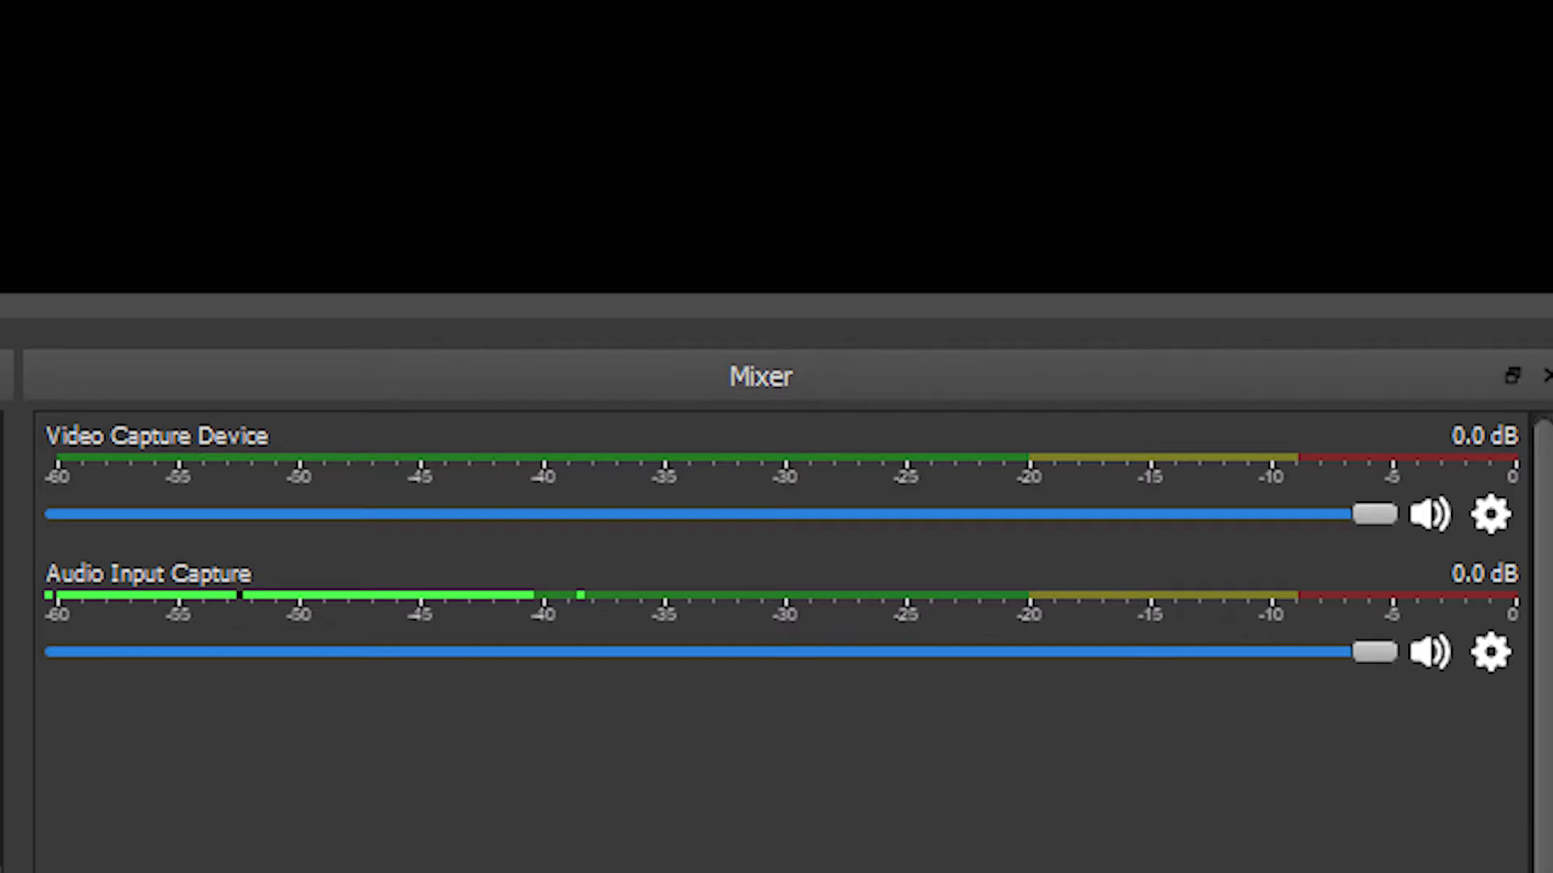
Step: Open the Video Capture Device's Advanced Audio Properties from the mixer
{"action": "left_click", "coordinate": [1490, 514]}
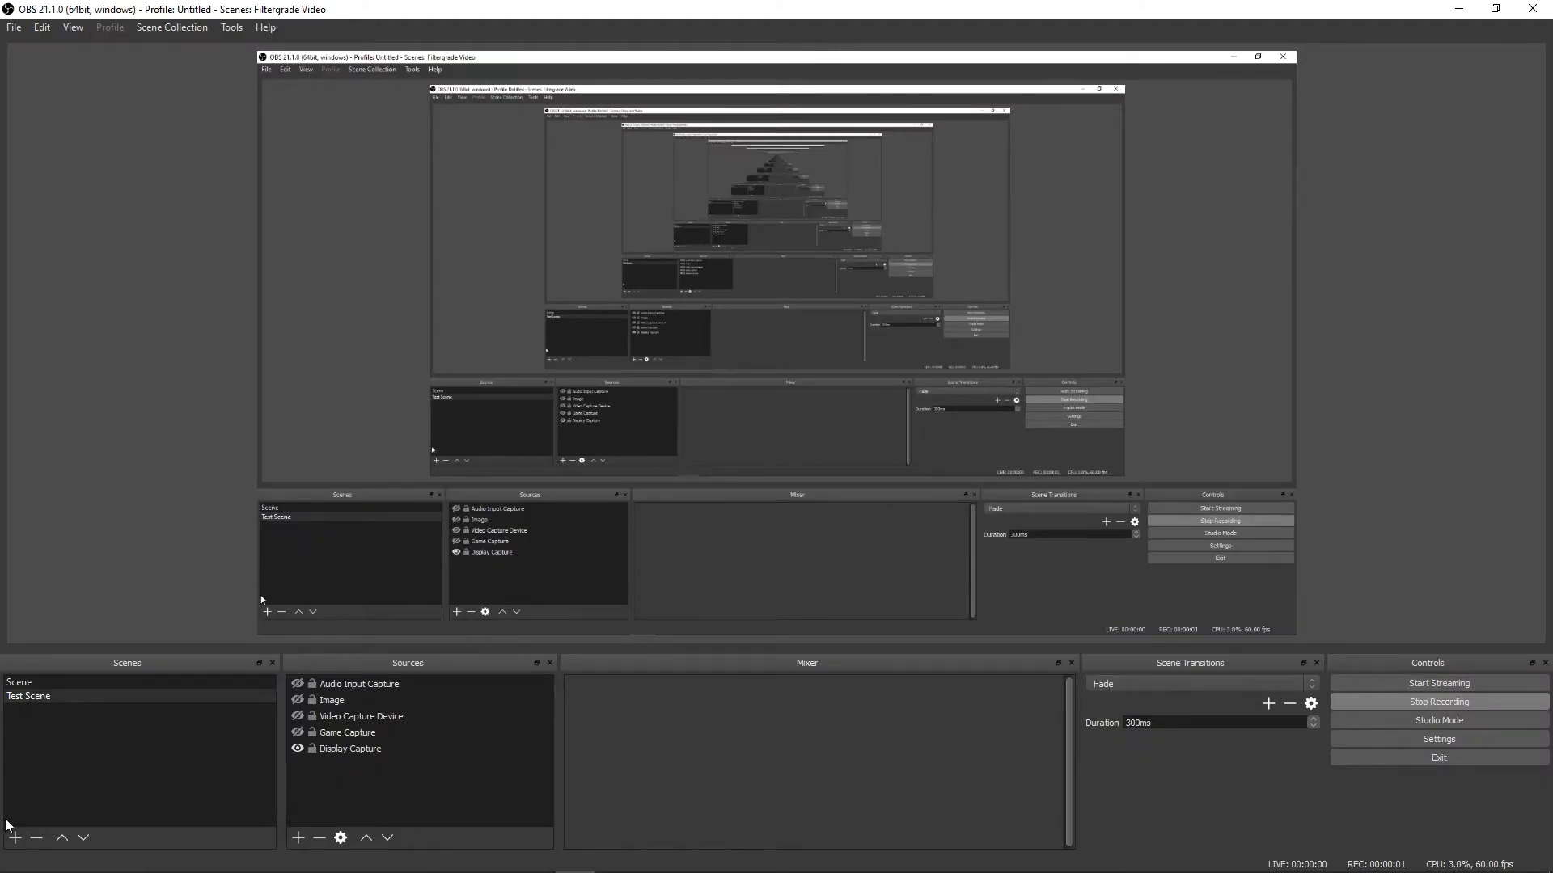
Step: Create 'Scene 2' and add the existing Video Capture Device to it via Add Existing
{"action": "left_click", "coordinate": [15, 837]}
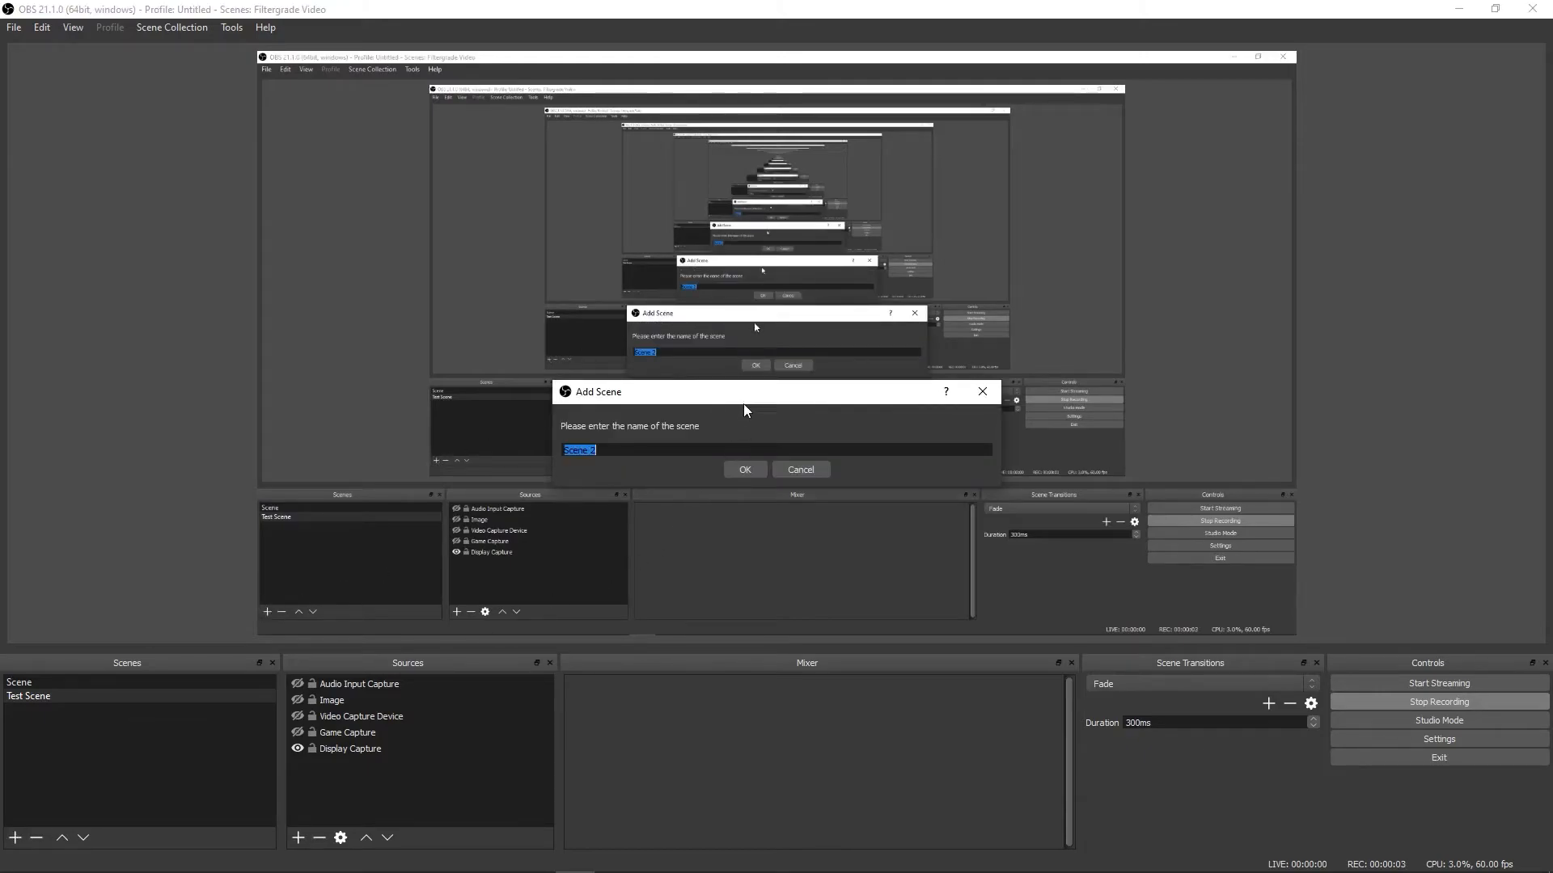
{"action": "left_click", "coordinate": [744, 469]}
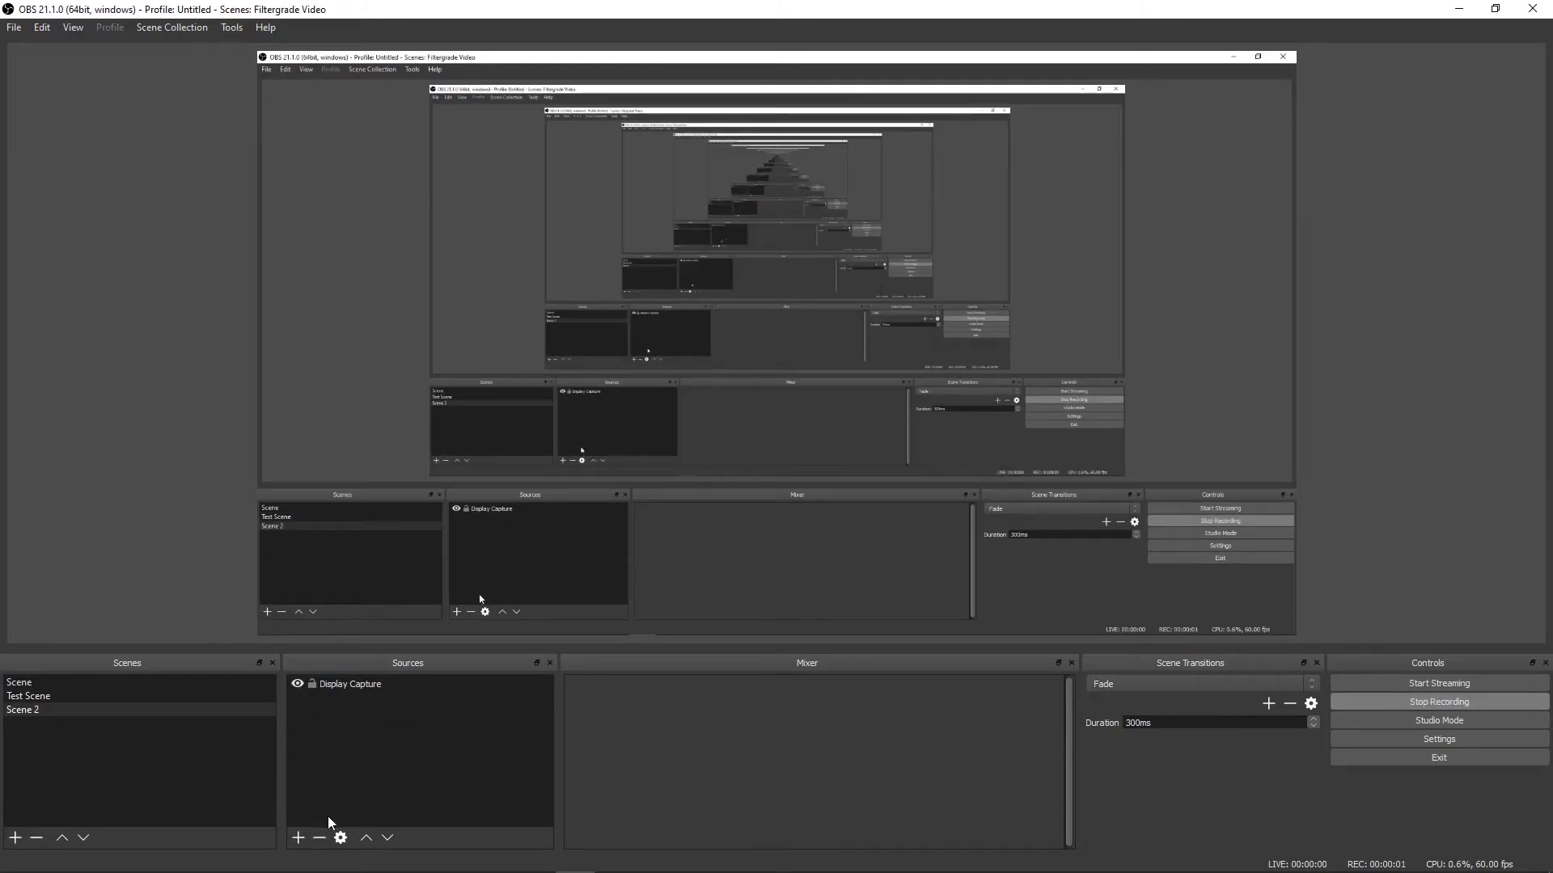
{"action": "left_click", "coordinate": [299, 836]}
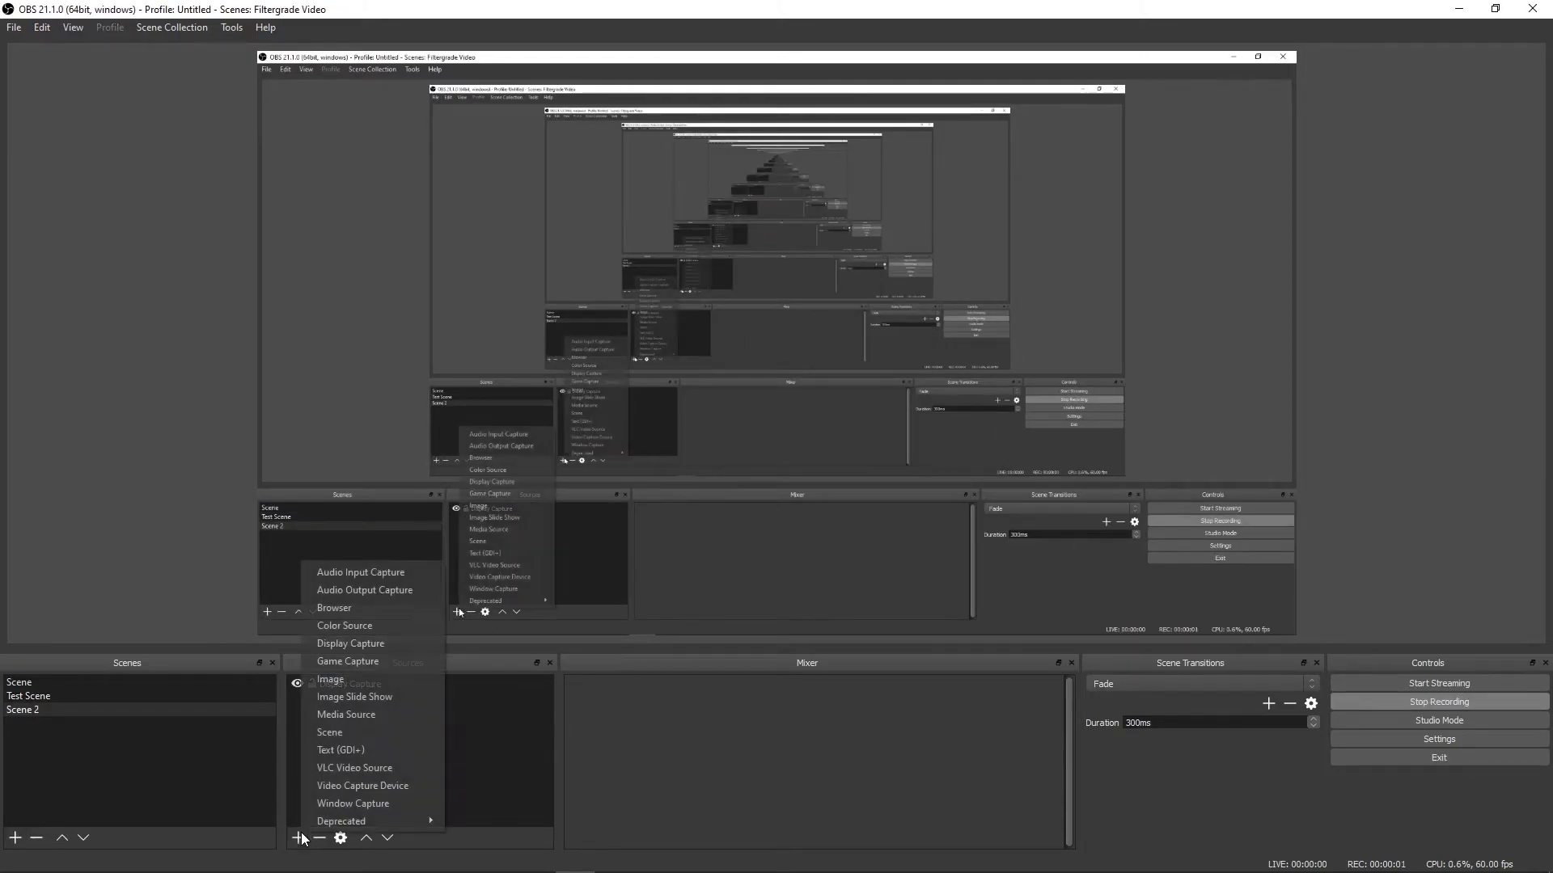
{"action": "left_click", "coordinate": [369, 786]}
{"action": "left_click", "coordinate": [584, 478]}
{"action": "left_click", "coordinate": [619, 510]}
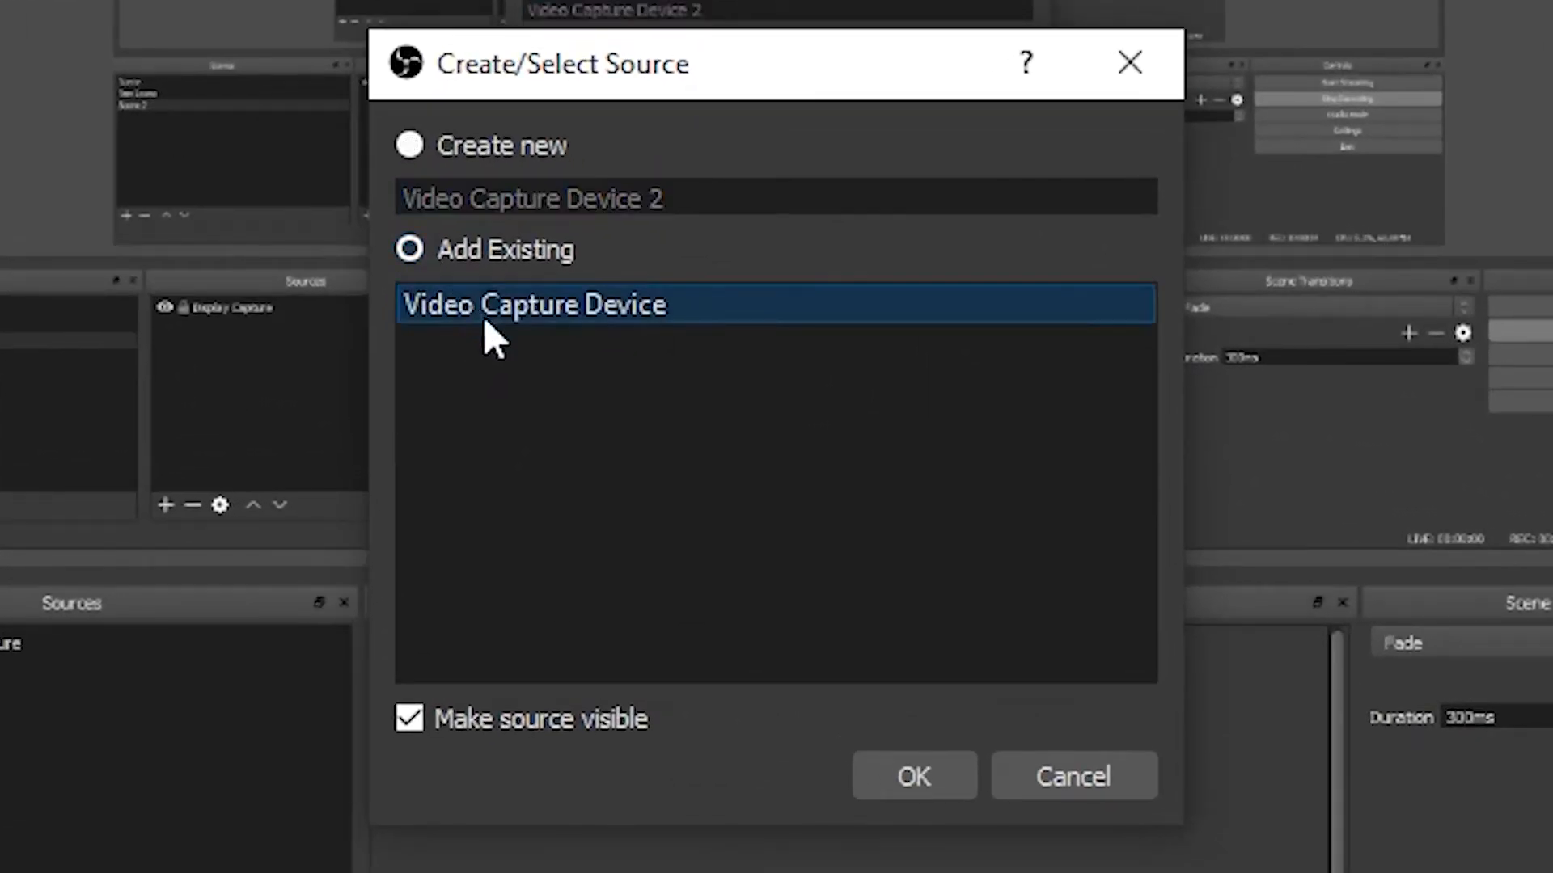
{"action": "left_click", "coordinate": [906, 772]}
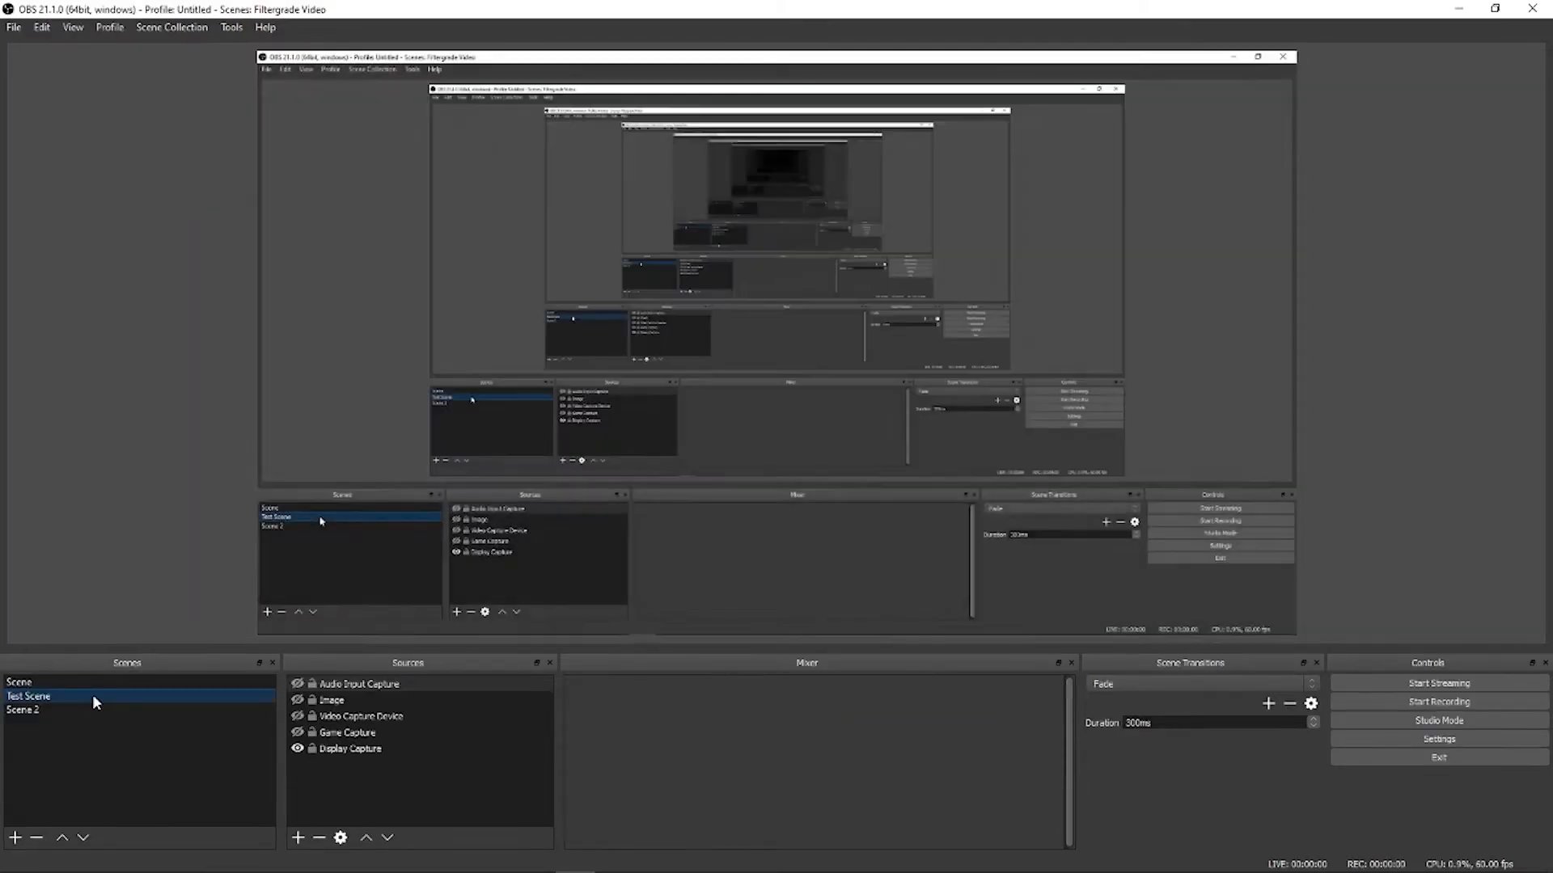
Step: Switch between Scene 2, Test Scene and the empty first scene
{"action": "left_click", "coordinate": [85, 711]}
{"action": "left_click", "coordinate": [85, 697]}
{"action": "left_click", "coordinate": [82, 683]}
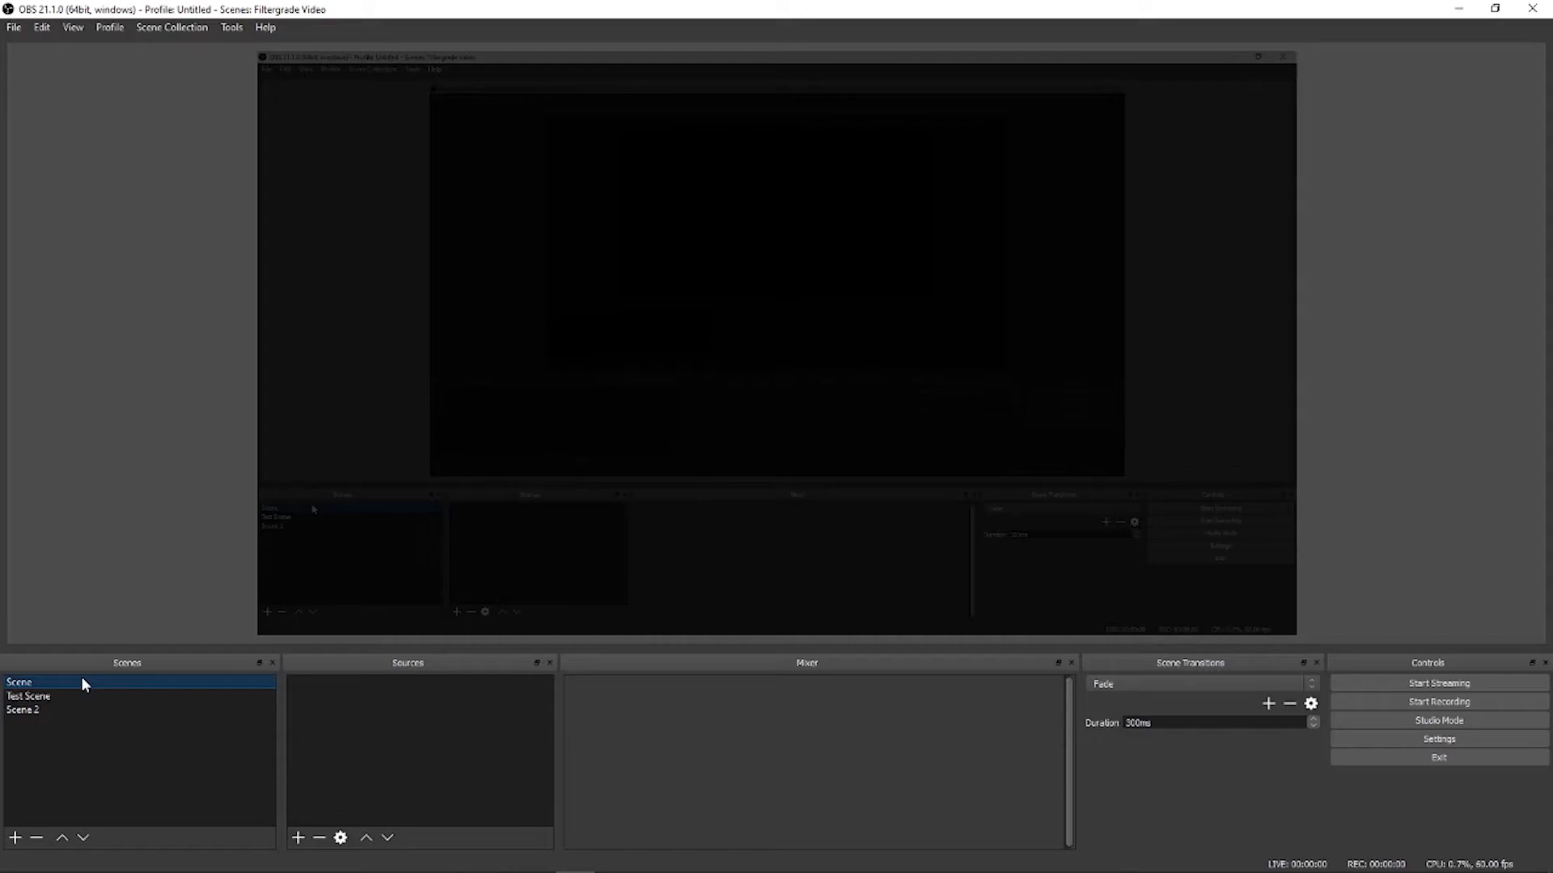
Step: Add a Stinger transition and play it via Webcam-Game, Webcam-Chat, right back and Desktop Capture Only scenes
{"action": "left_click", "coordinate": [1268, 705]}
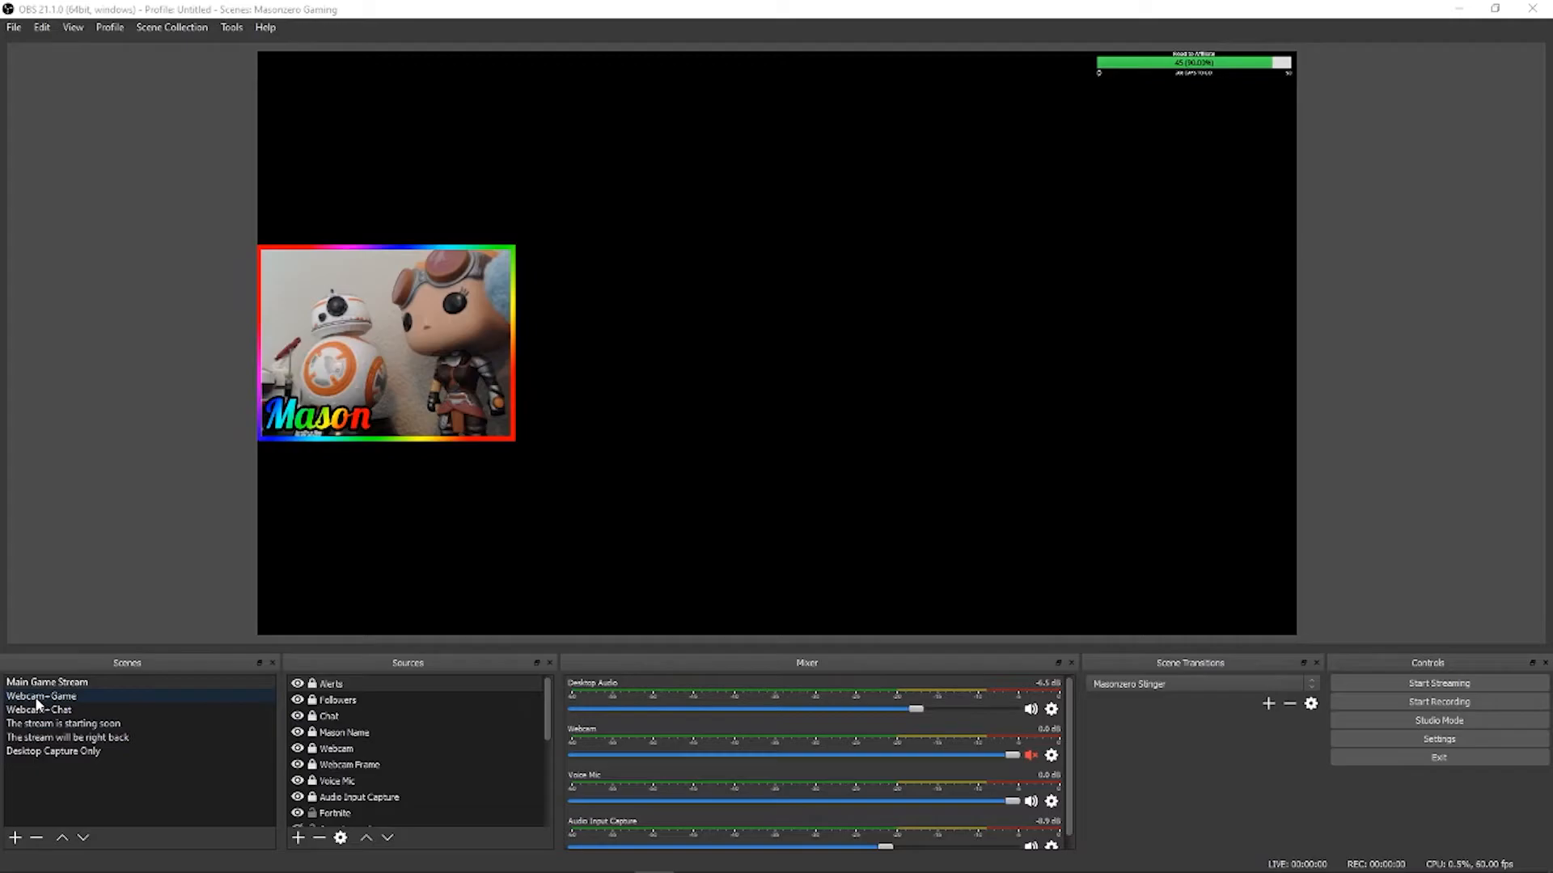
{"action": "left_click", "coordinate": [40, 695]}
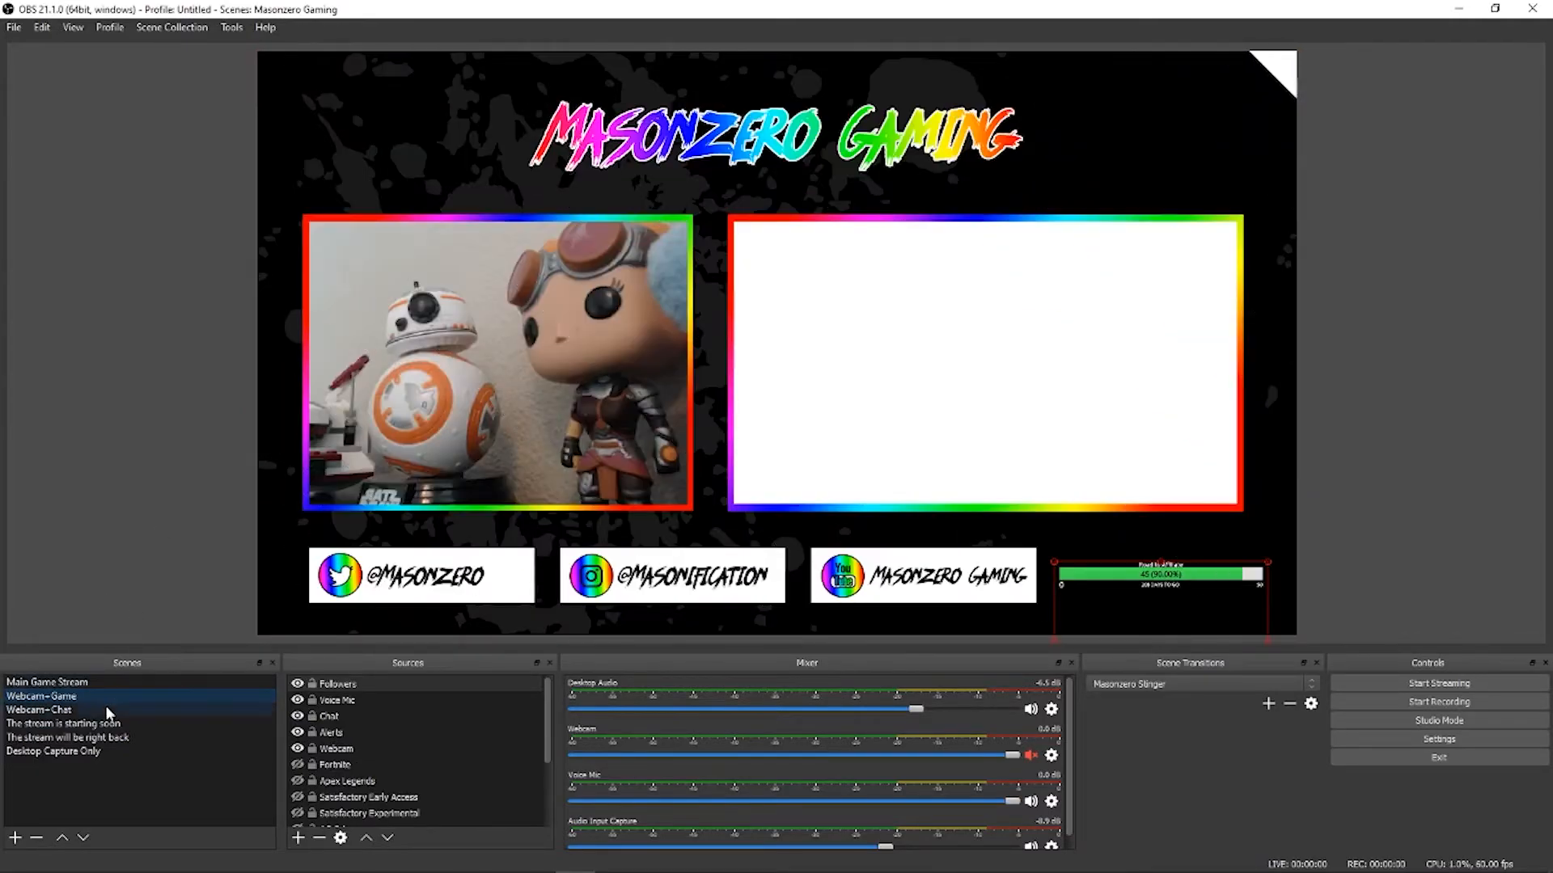
{"action": "left_click", "coordinate": [71, 709]}
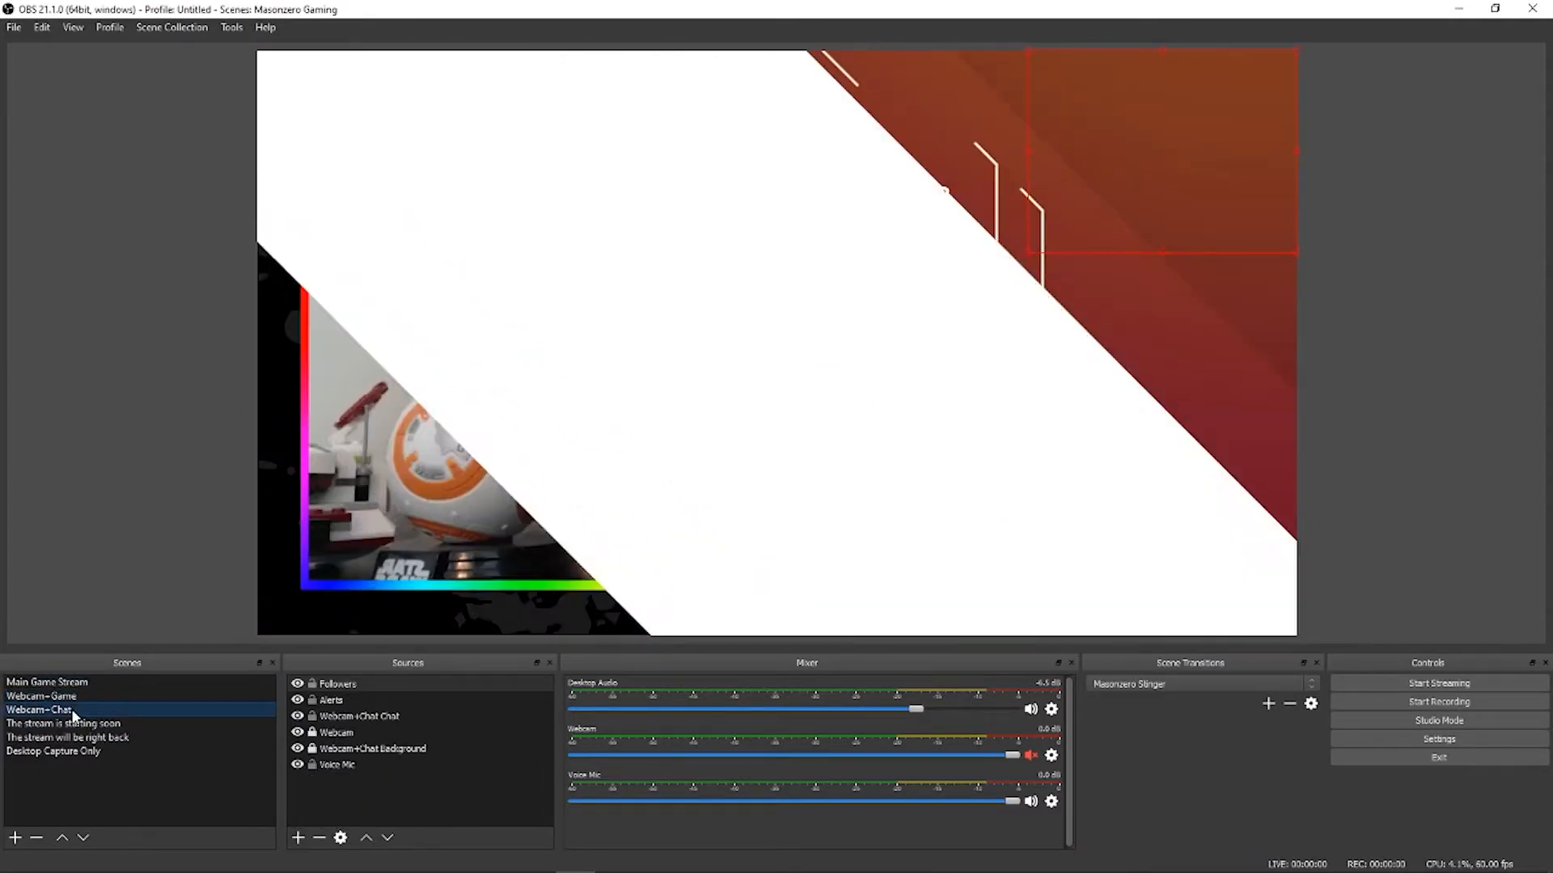
{"action": "left_click", "coordinate": [77, 731]}
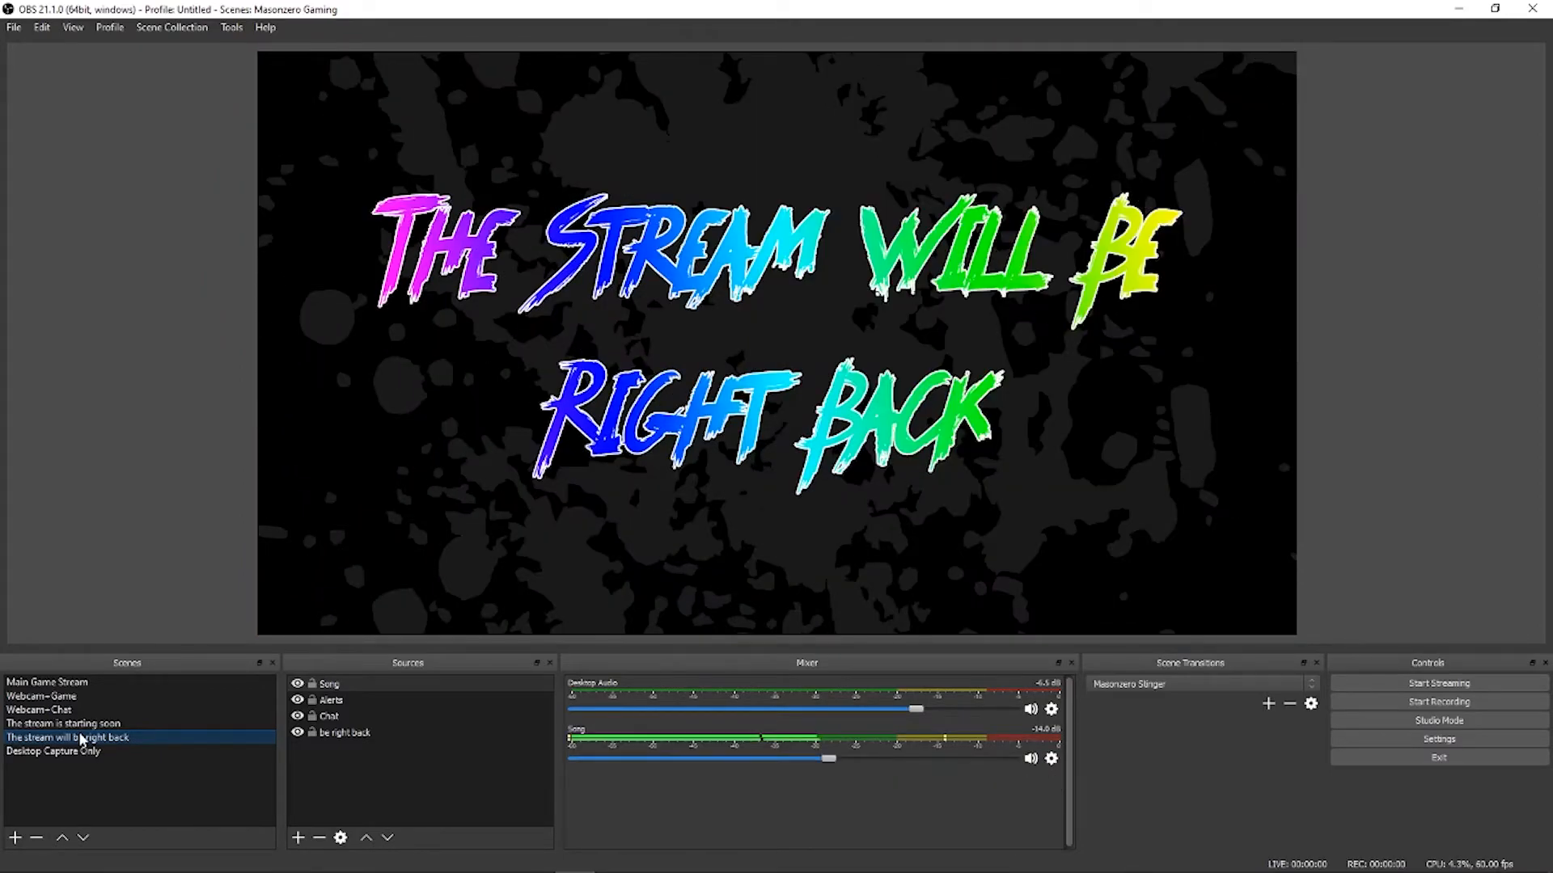
{"action": "left_click", "coordinate": [80, 749]}
Step: Switch back to the Main Game Stream scene
{"action": "left_click", "coordinate": [68, 684]}
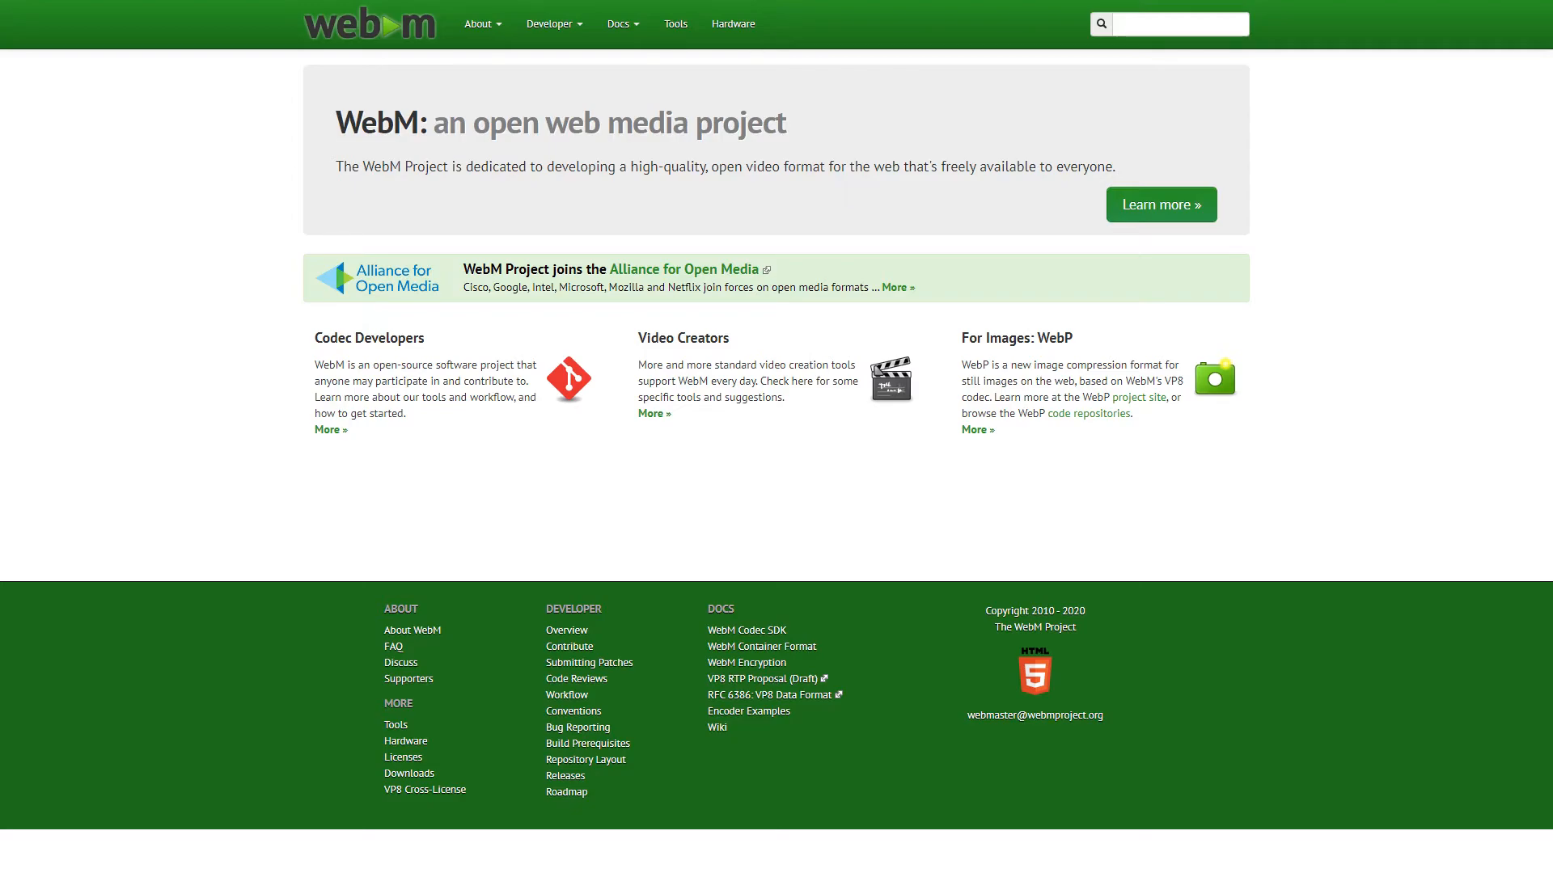
Step: Pick Stinger.webm as the stinger video and enter 1000 as the transition point
{"action": "left_click", "coordinate": [1027, 547]}
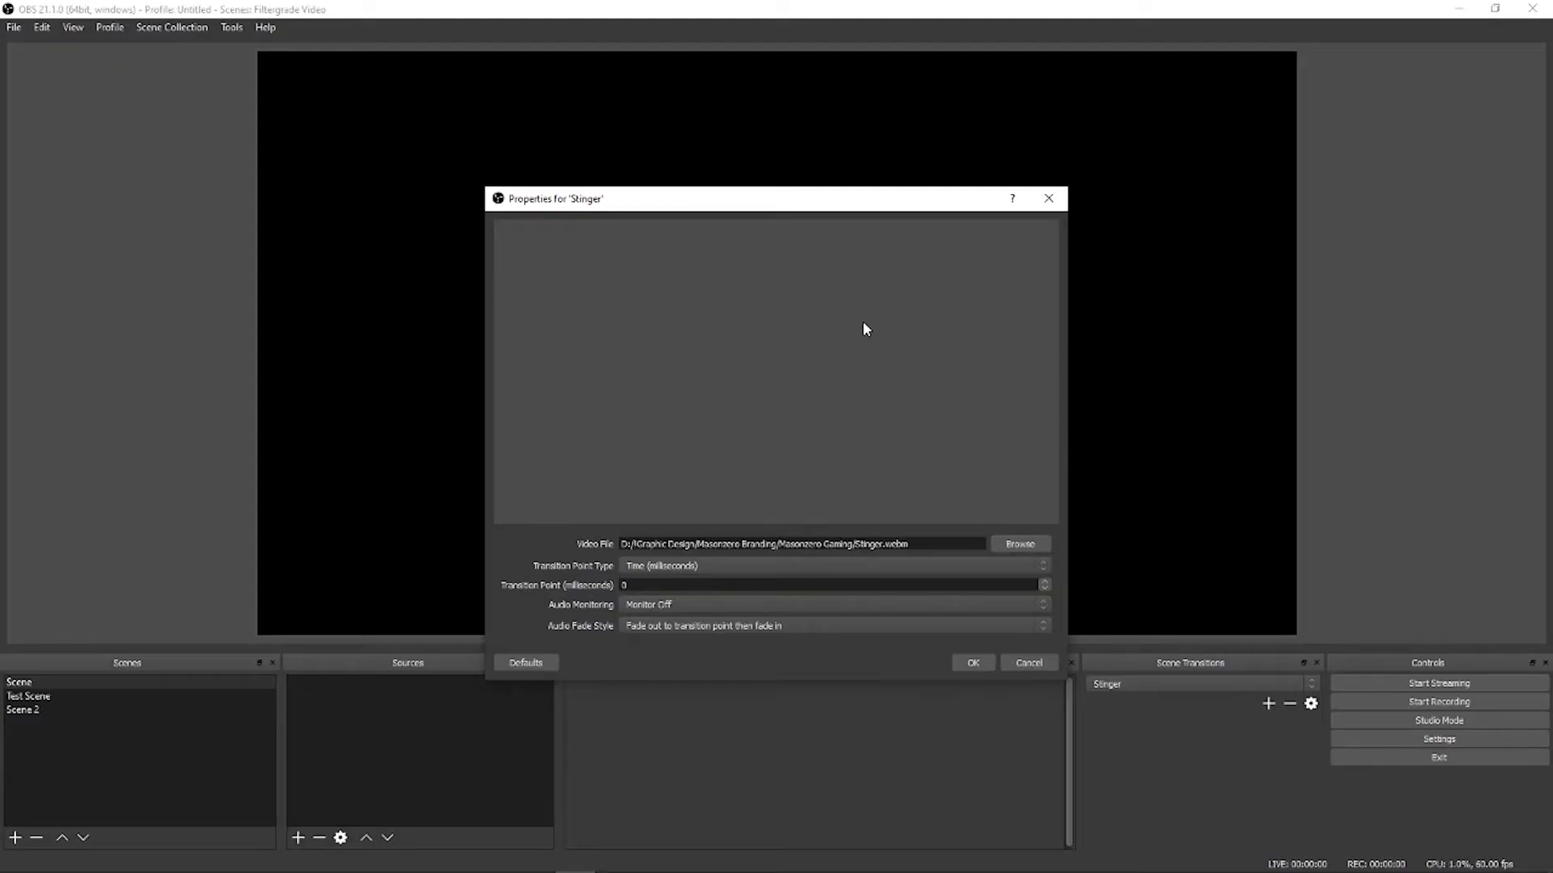
{"action": "left_click_drag", "start_coordinate": [670, 583], "coordinate": [581, 588]}
{"action": "type", "text": "1000"}
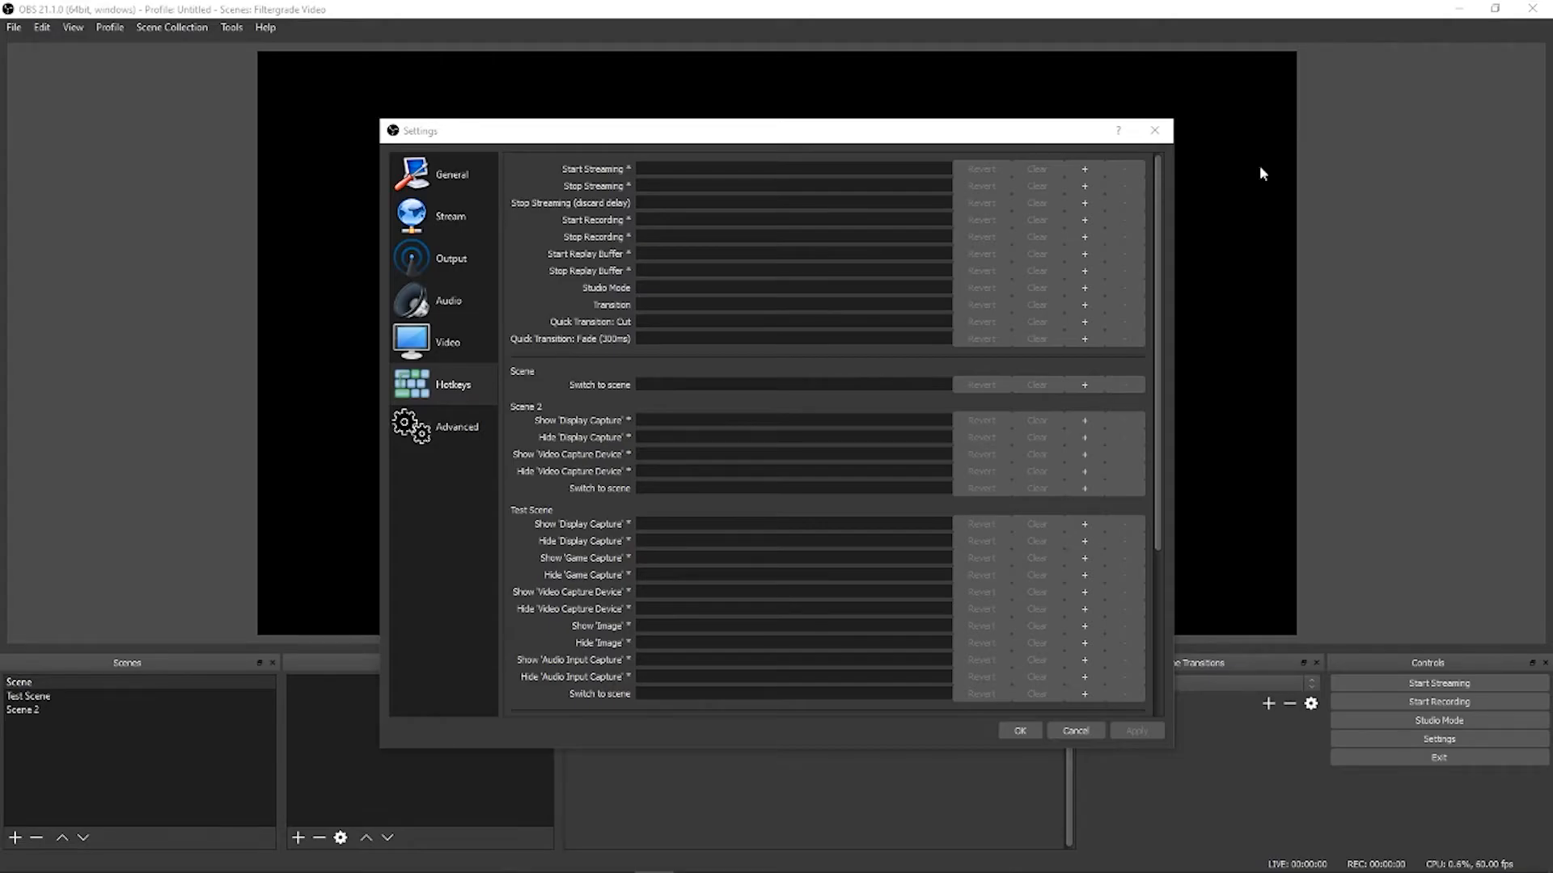
Step: Assign Alt+2 as Test Scene's switch hotkey, apply, and close Settings
{"action": "left_click_drag", "start_coordinate": [1162, 183], "coordinate": [1167, 331]}
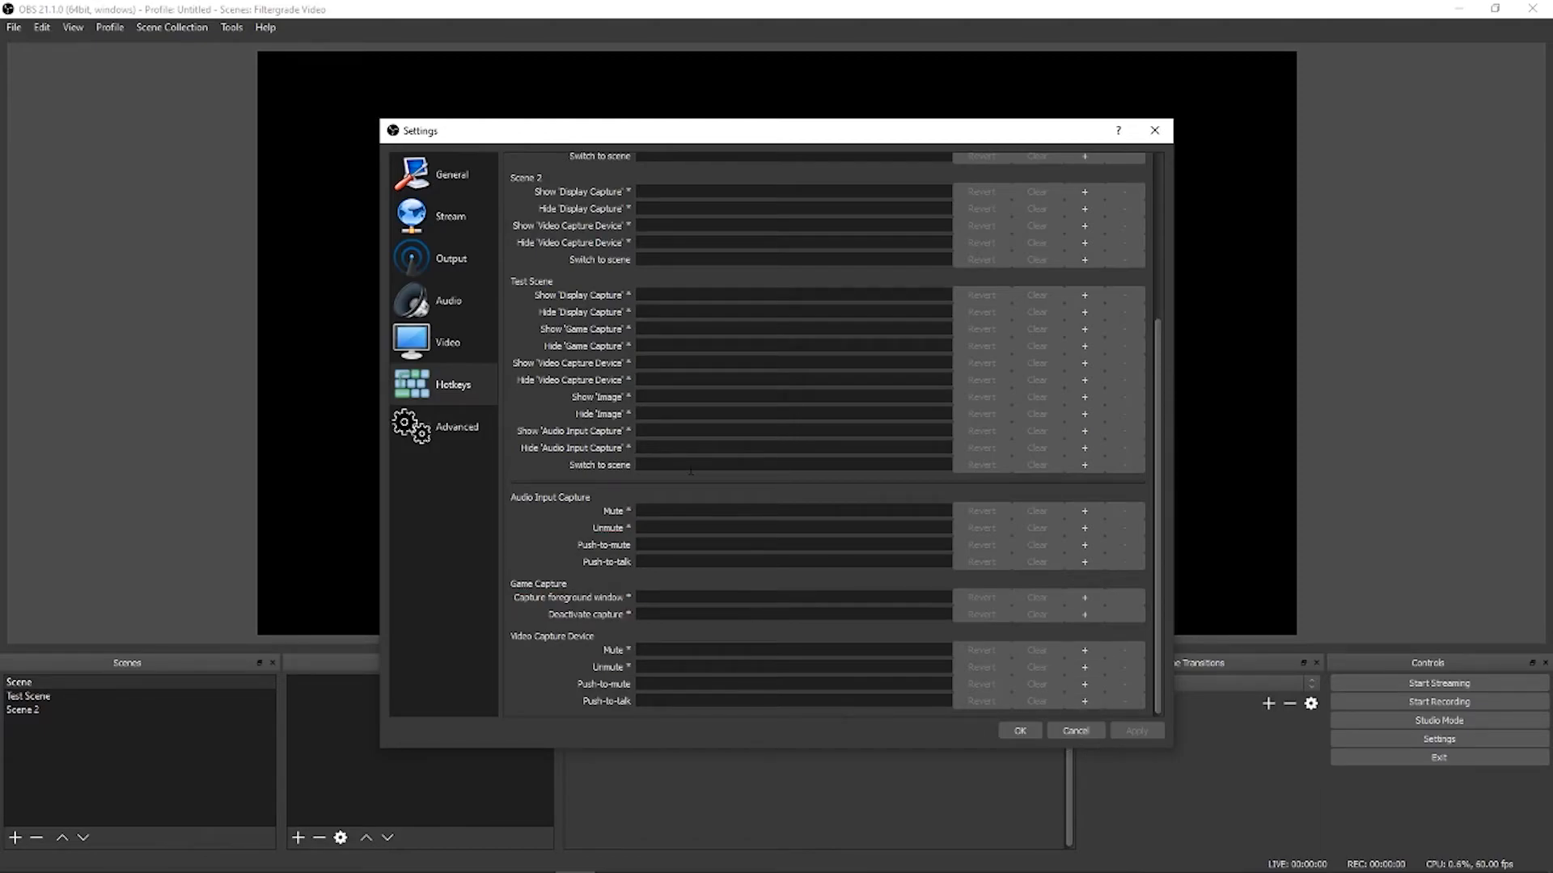
{"action": "key", "text": "alt+2"}
{"action": "left_click", "coordinate": [1129, 732]}
{"action": "left_click", "coordinate": [1017, 730]}
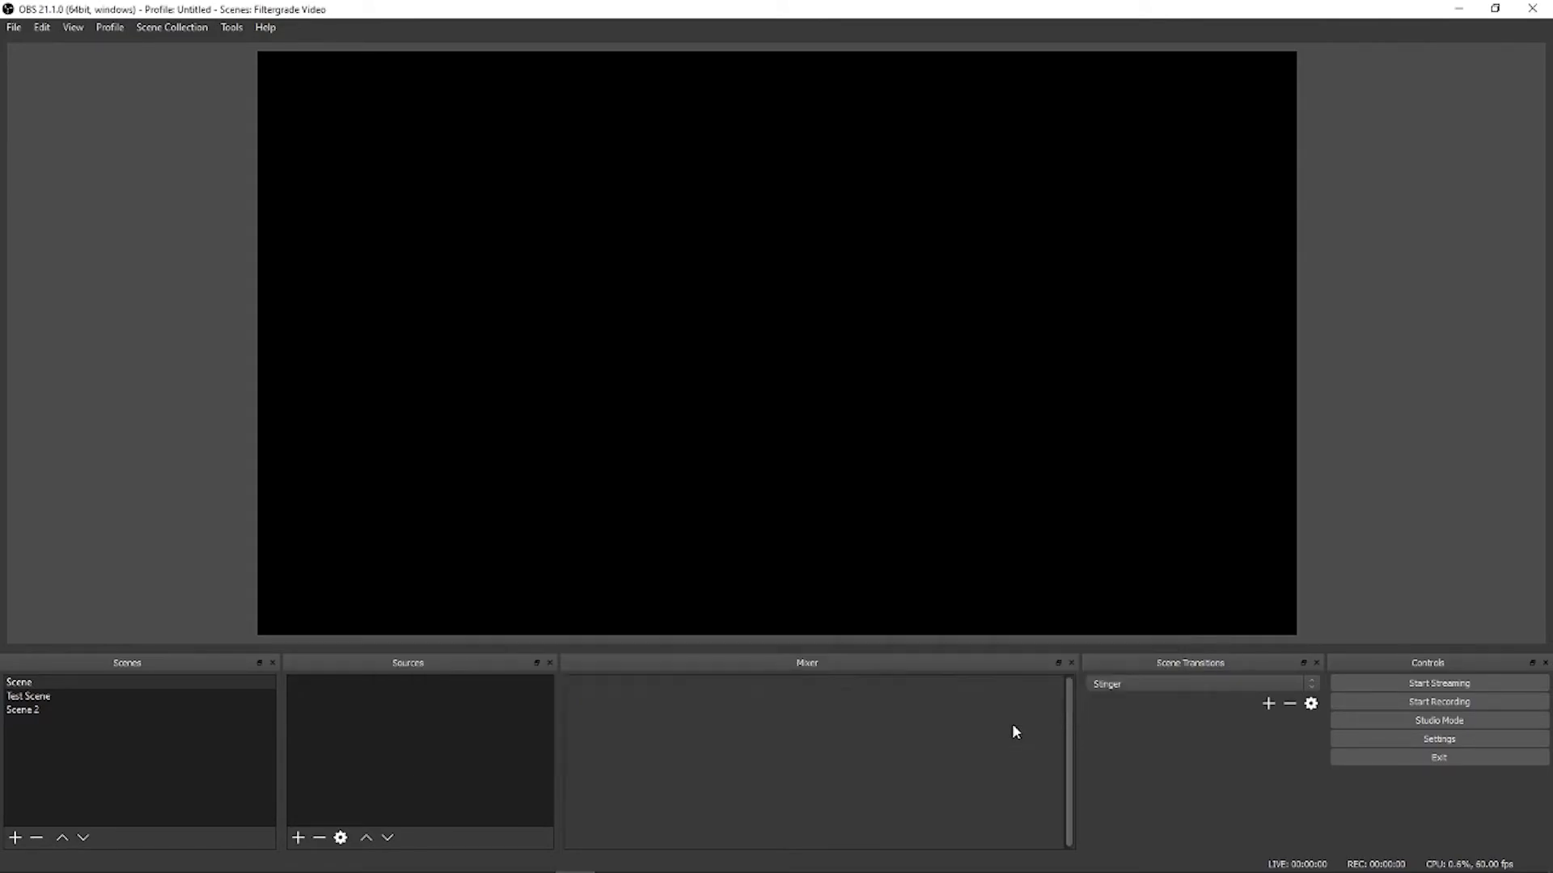
Step: Test the Alt+2 hotkey to switch to Test Scene, then scroll through the Alert Box page
{"action": "key", "text": "alt+2"}
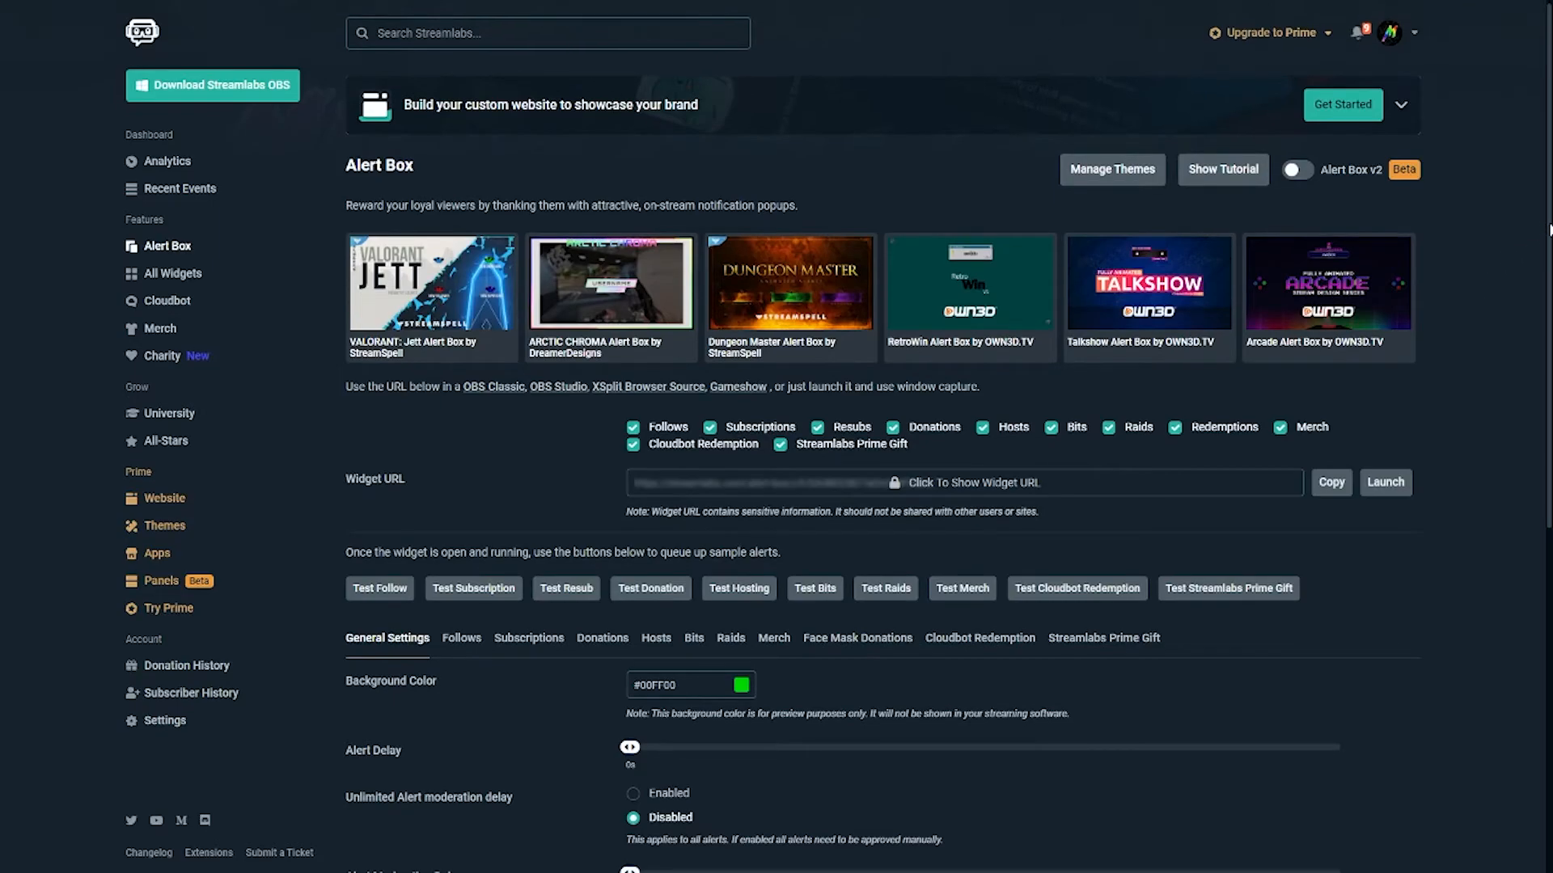
{"action": "scroll", "coordinate": [1549, 227], "scroll_direction": "down", "scroll_amount": 2}
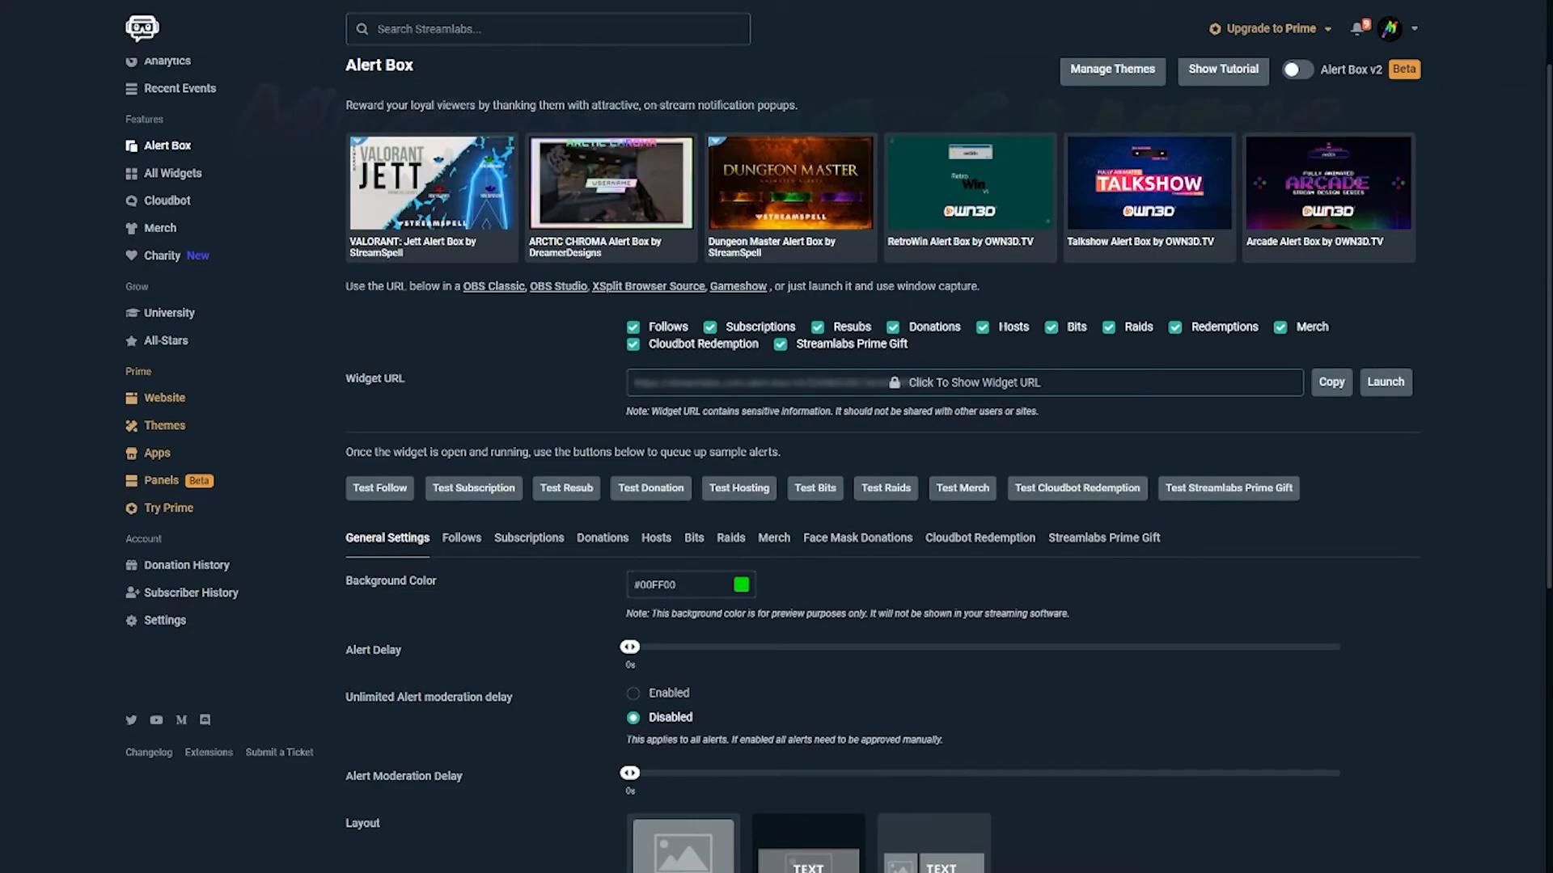
{"action": "scroll", "coordinate": [1545, 647], "scroll_direction": "down", "scroll_amount": 5}
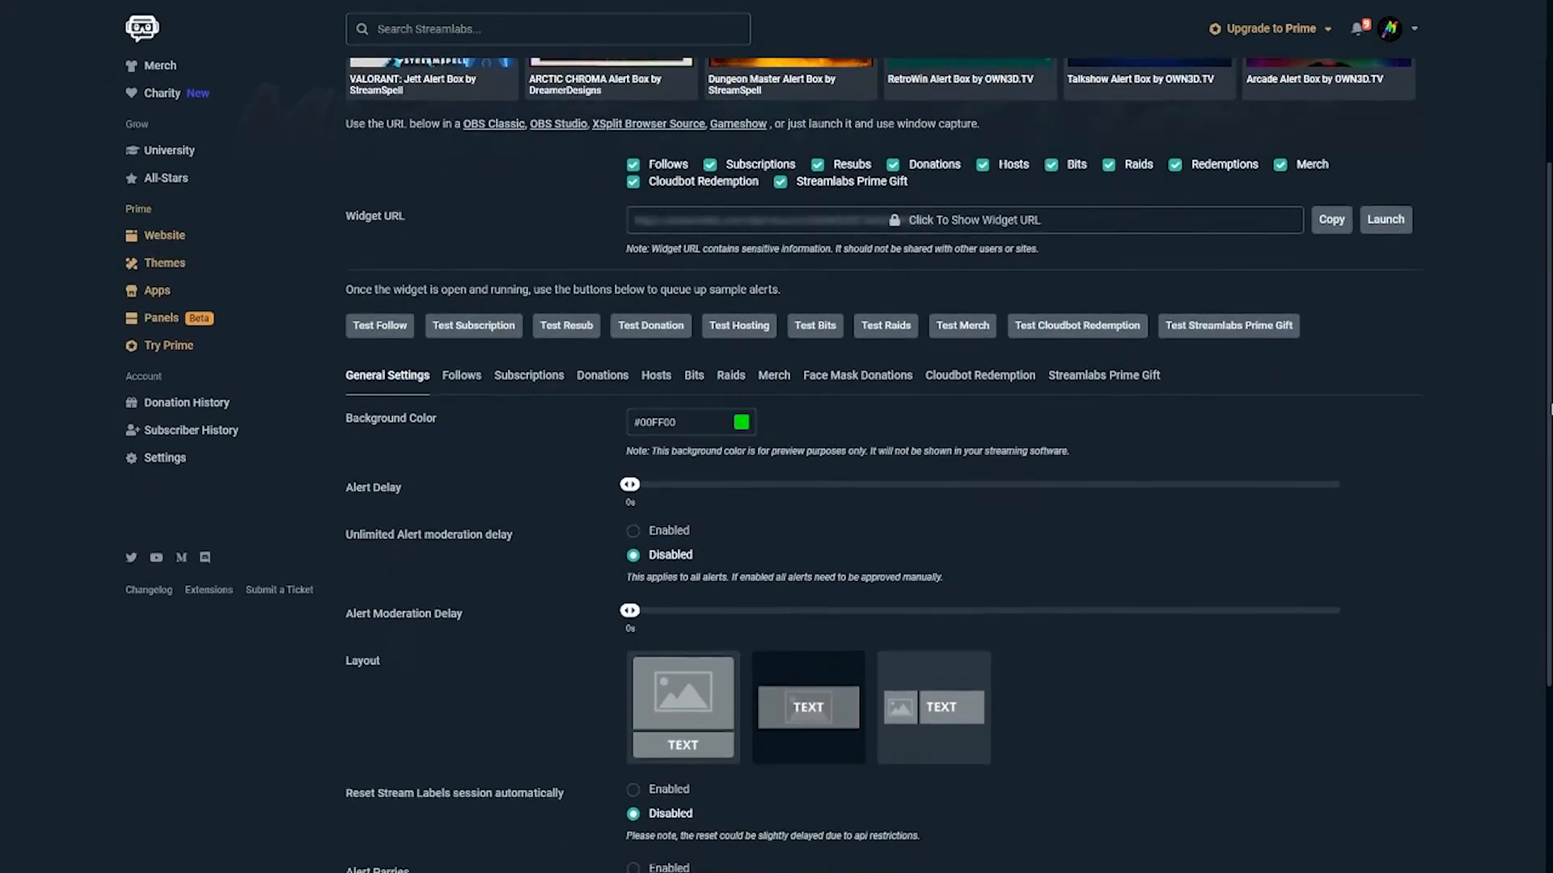
{"action": "scroll", "coordinate": [1544, 647], "scroll_direction": "up", "scroll_amount": 2}
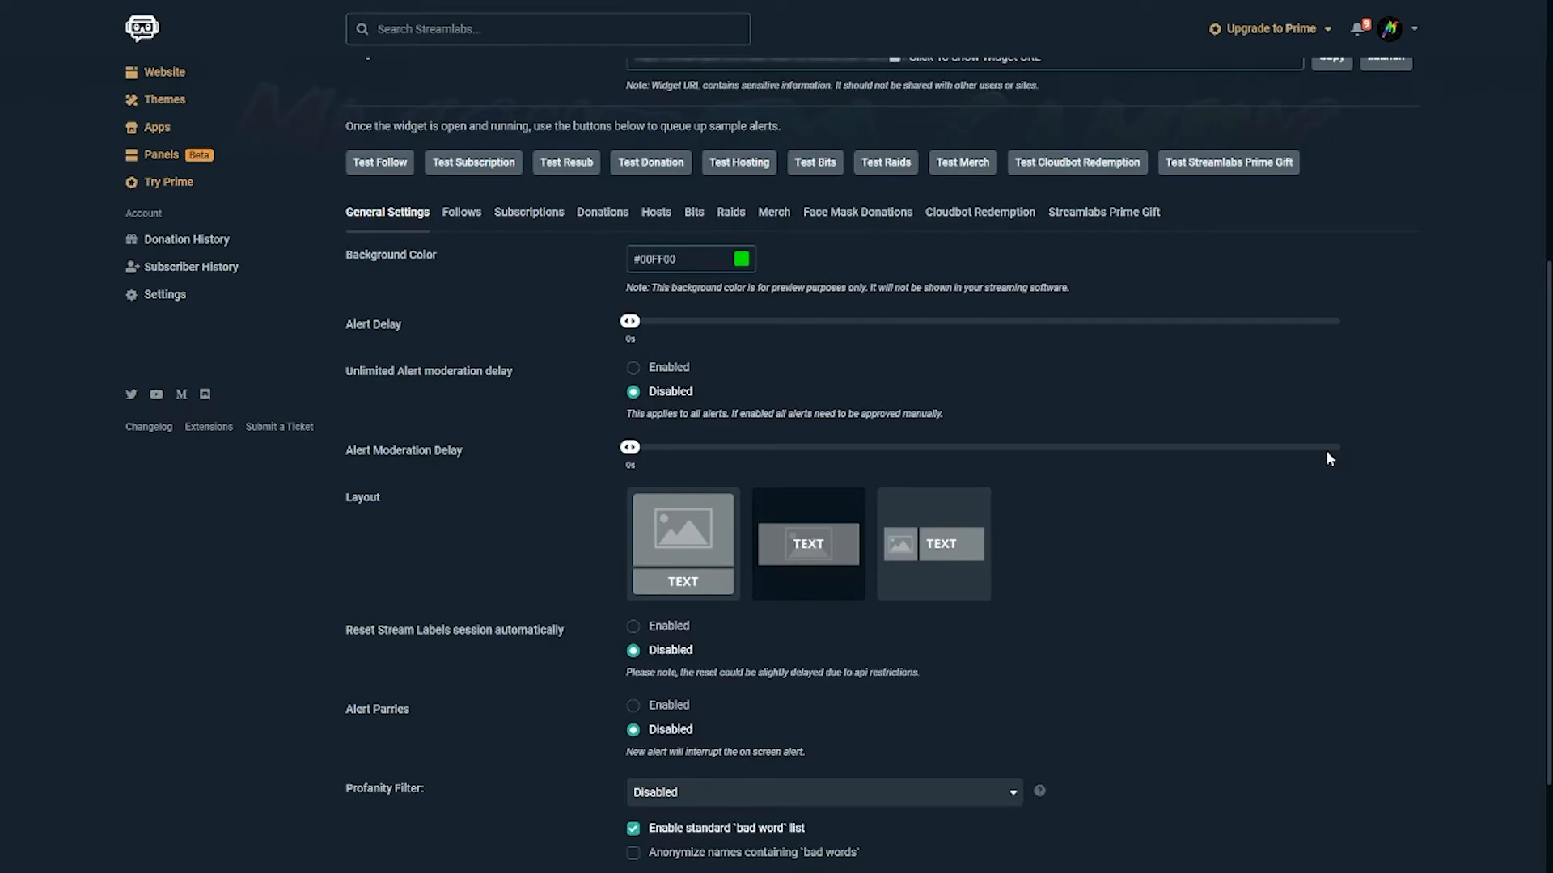
Step: Show the Follows settings and browse the alert image media gallery, keeping the current image
{"action": "left_click", "coordinate": [454, 212]}
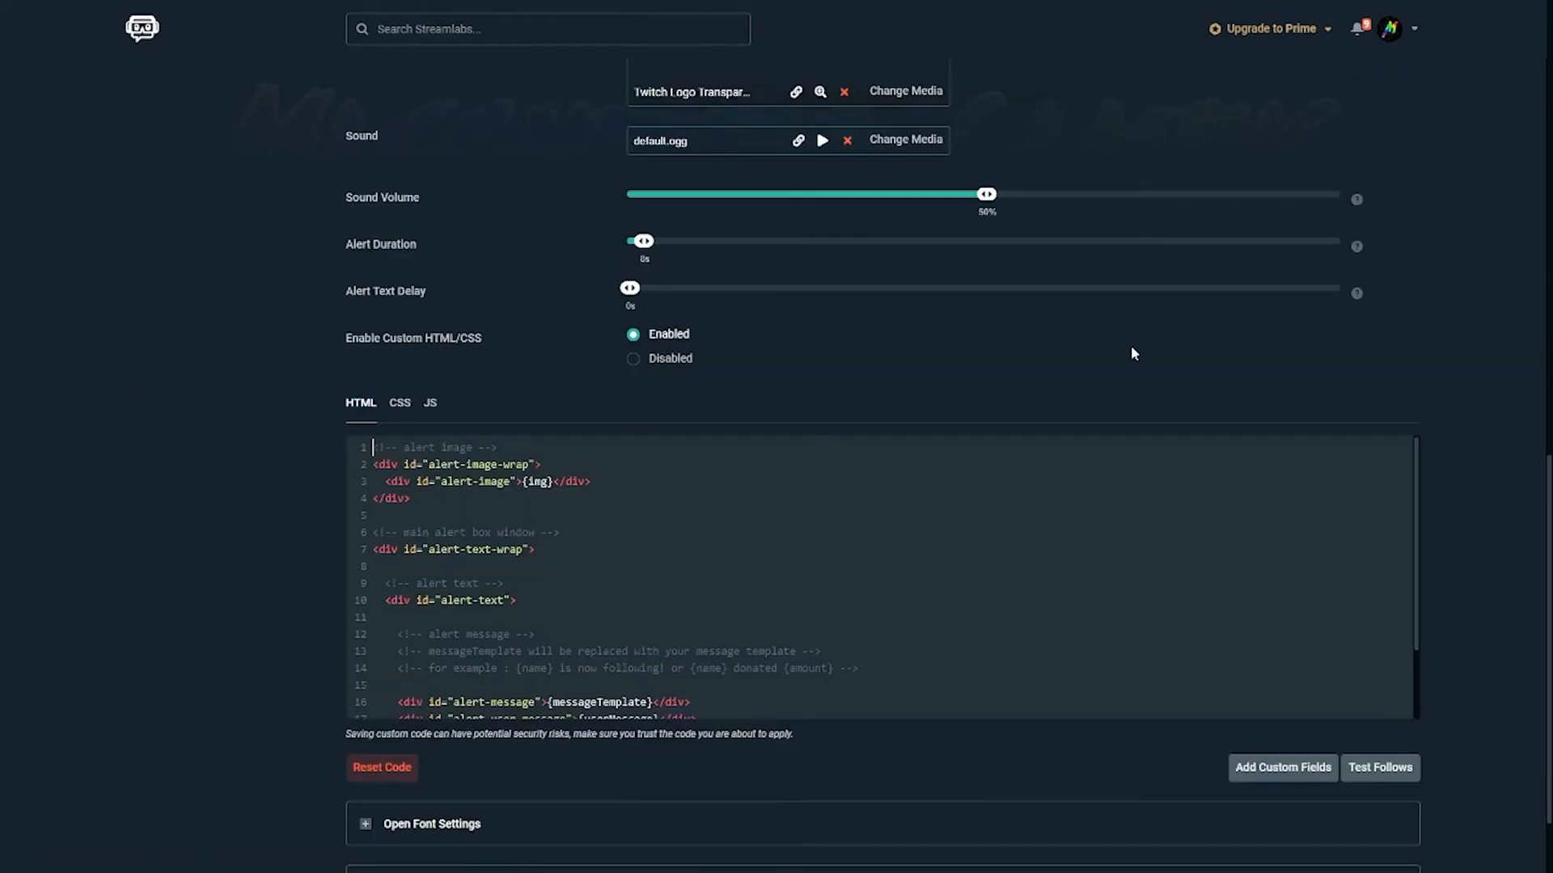
{"action": "scroll", "coordinate": [1537, 465], "scroll_direction": "up", "scroll_amount": 3}
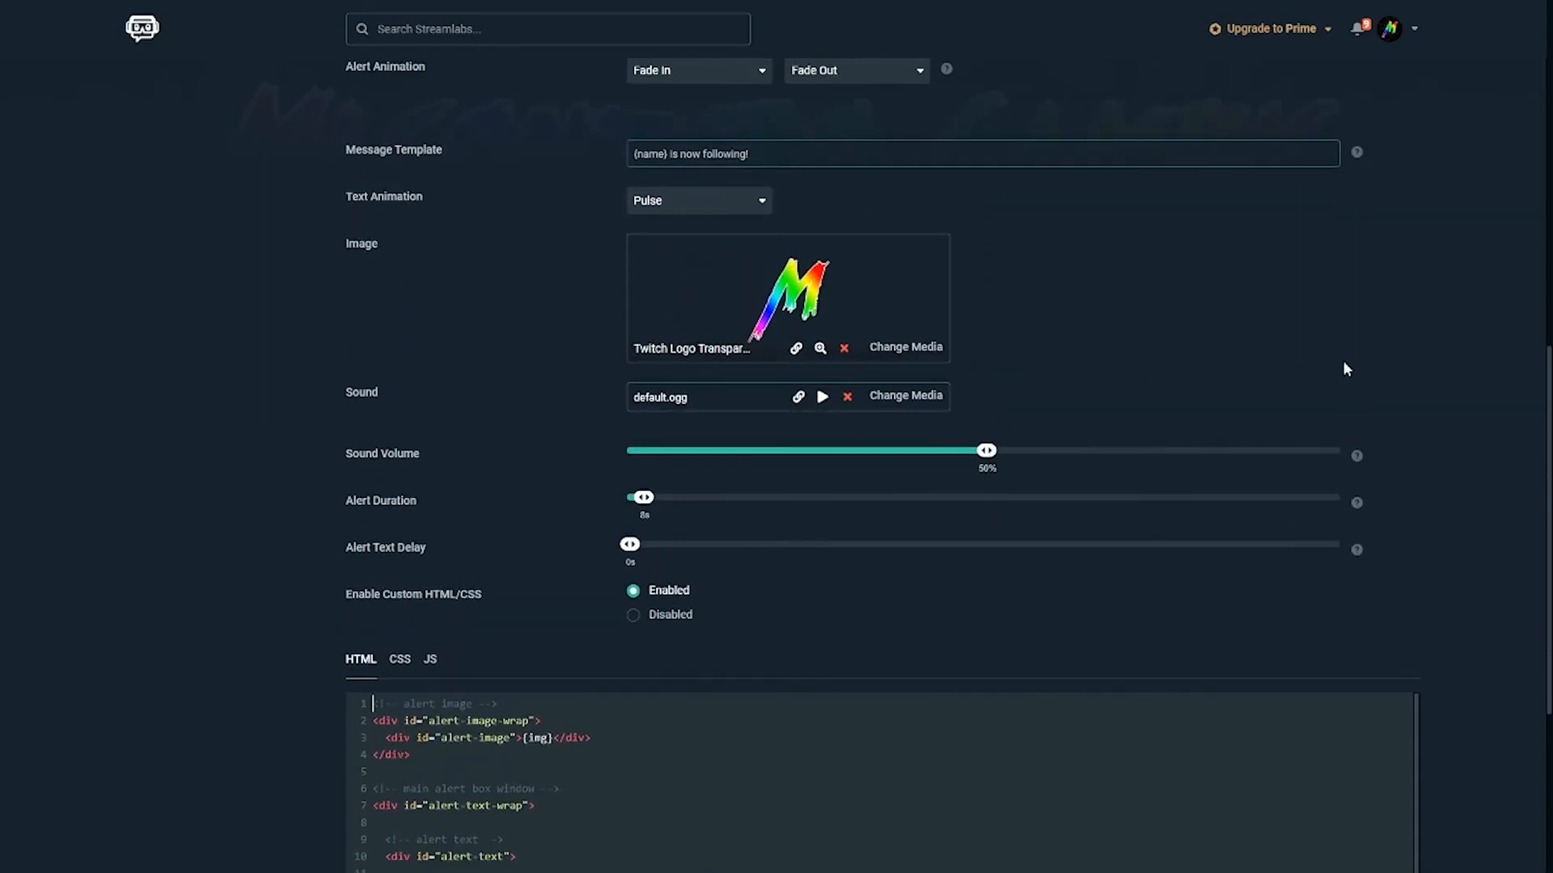
{"action": "left_click", "coordinate": [909, 354]}
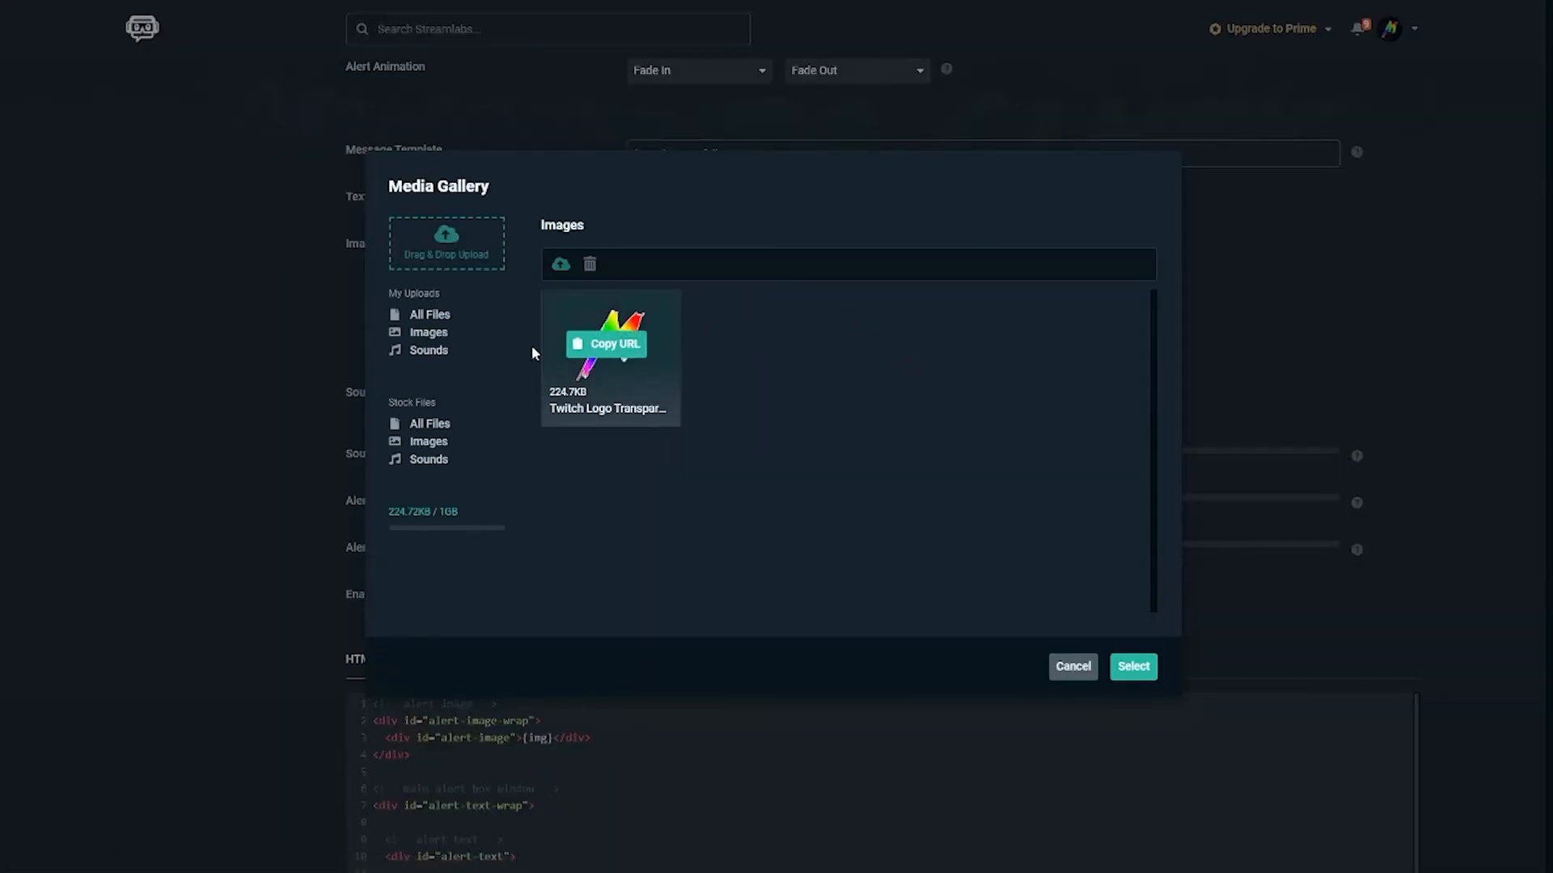
{"action": "left_click", "coordinate": [1084, 667]}
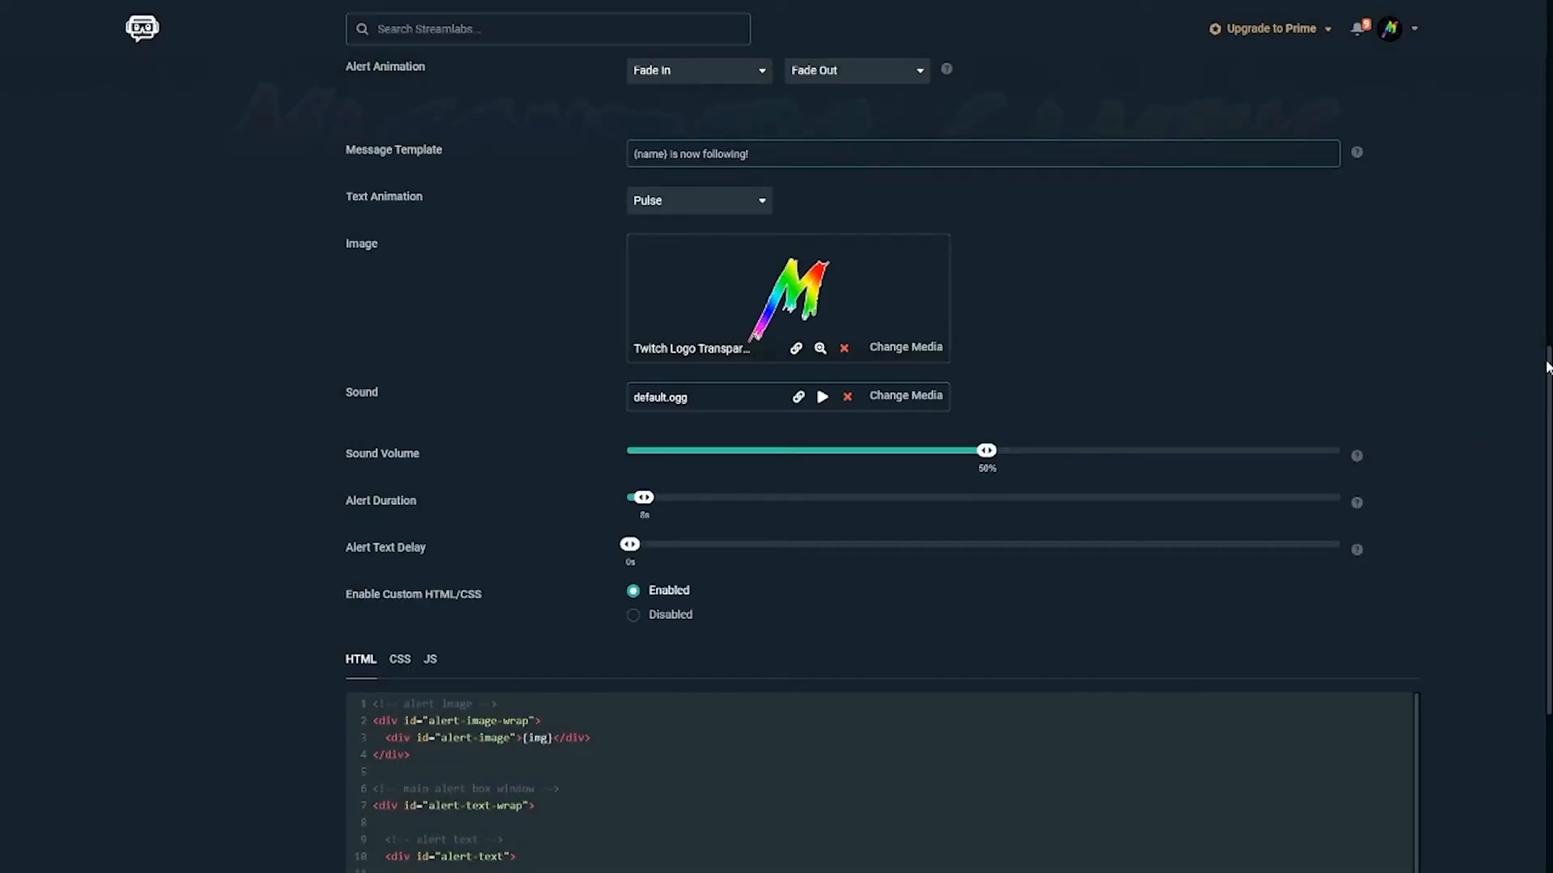
Step: Expand and review the follow alert's font settings
{"action": "scroll", "coordinate": [1540, 644], "scroll_direction": "down", "scroll_amount": 5}
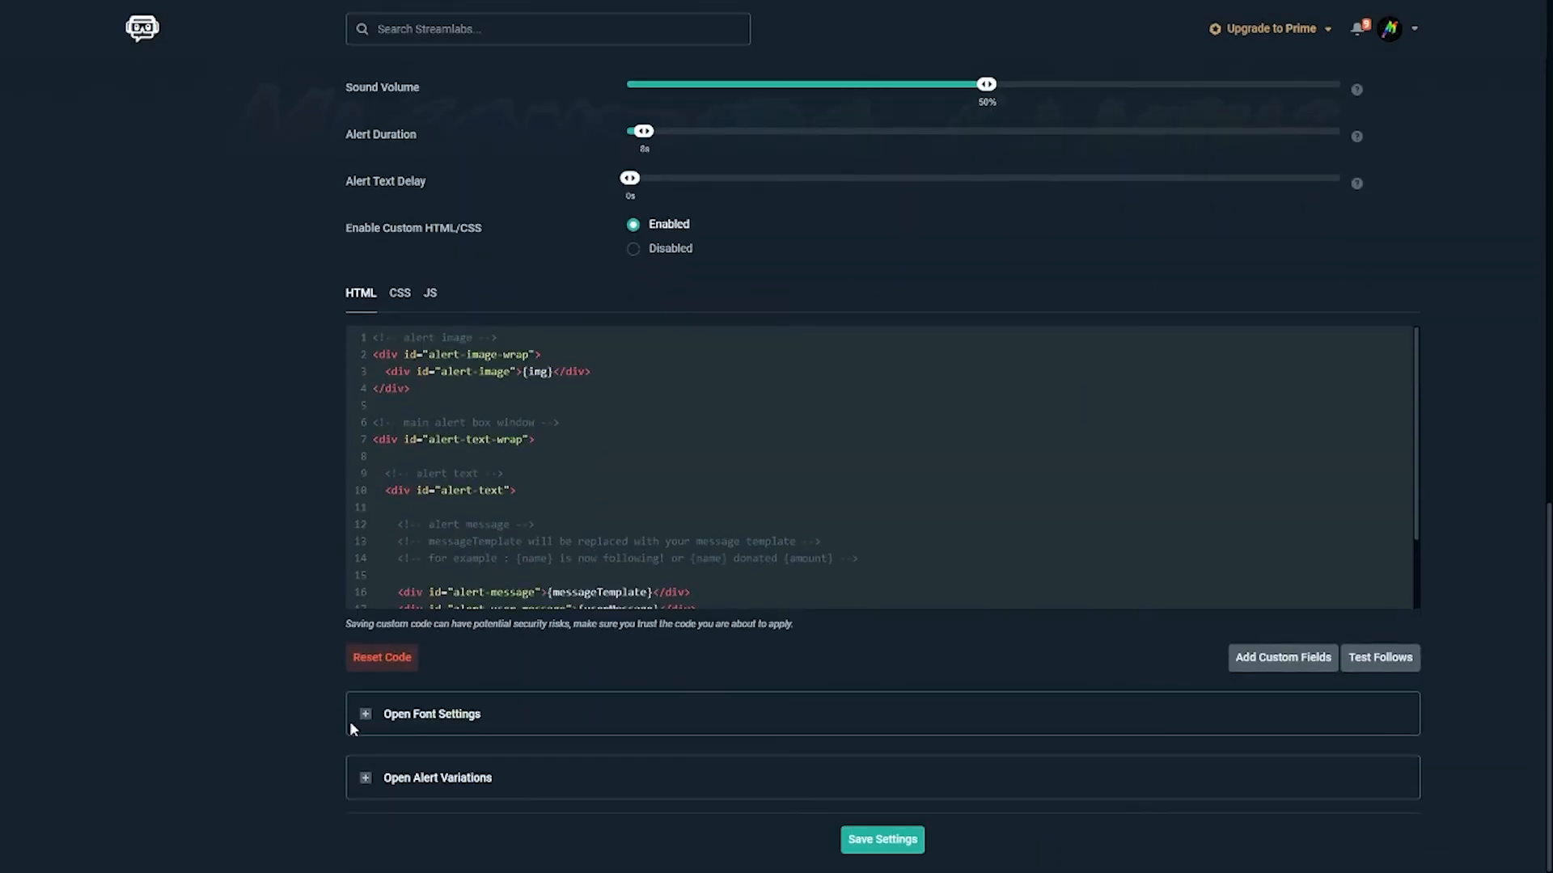
{"action": "left_click", "coordinate": [364, 715]}
{"action": "scroll", "coordinate": [211, 671], "scroll_direction": "down", "scroll_amount": 3}
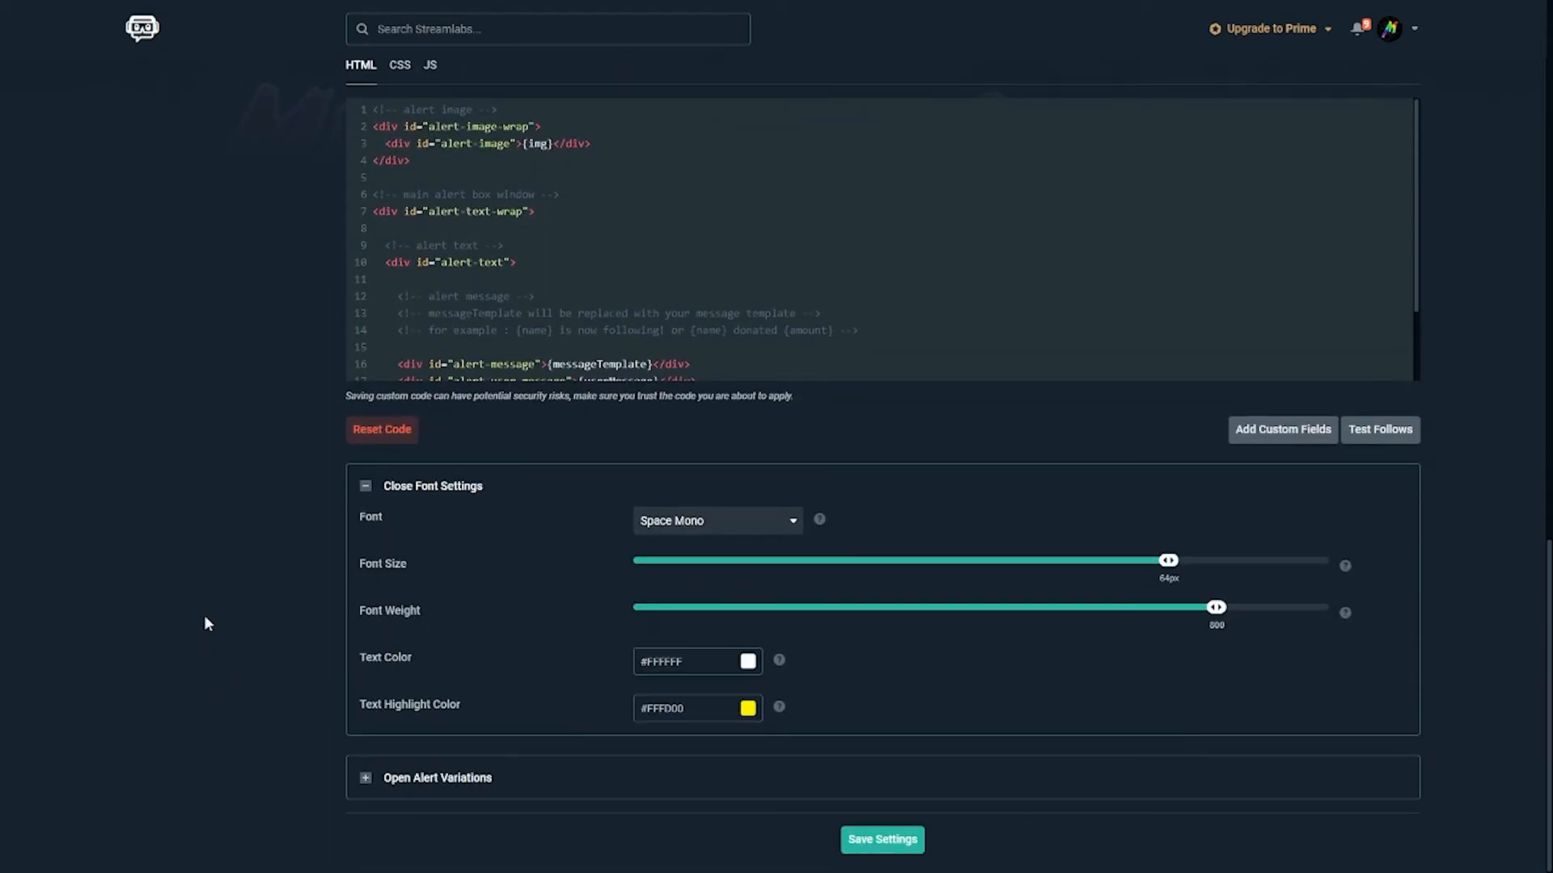
{"action": "scroll", "coordinate": [1397, 477], "scroll_direction": "up", "scroll_amount": 15}
{"action": "scroll", "coordinate": [1401, 484], "scroll_direction": "up", "scroll_amount": 2}
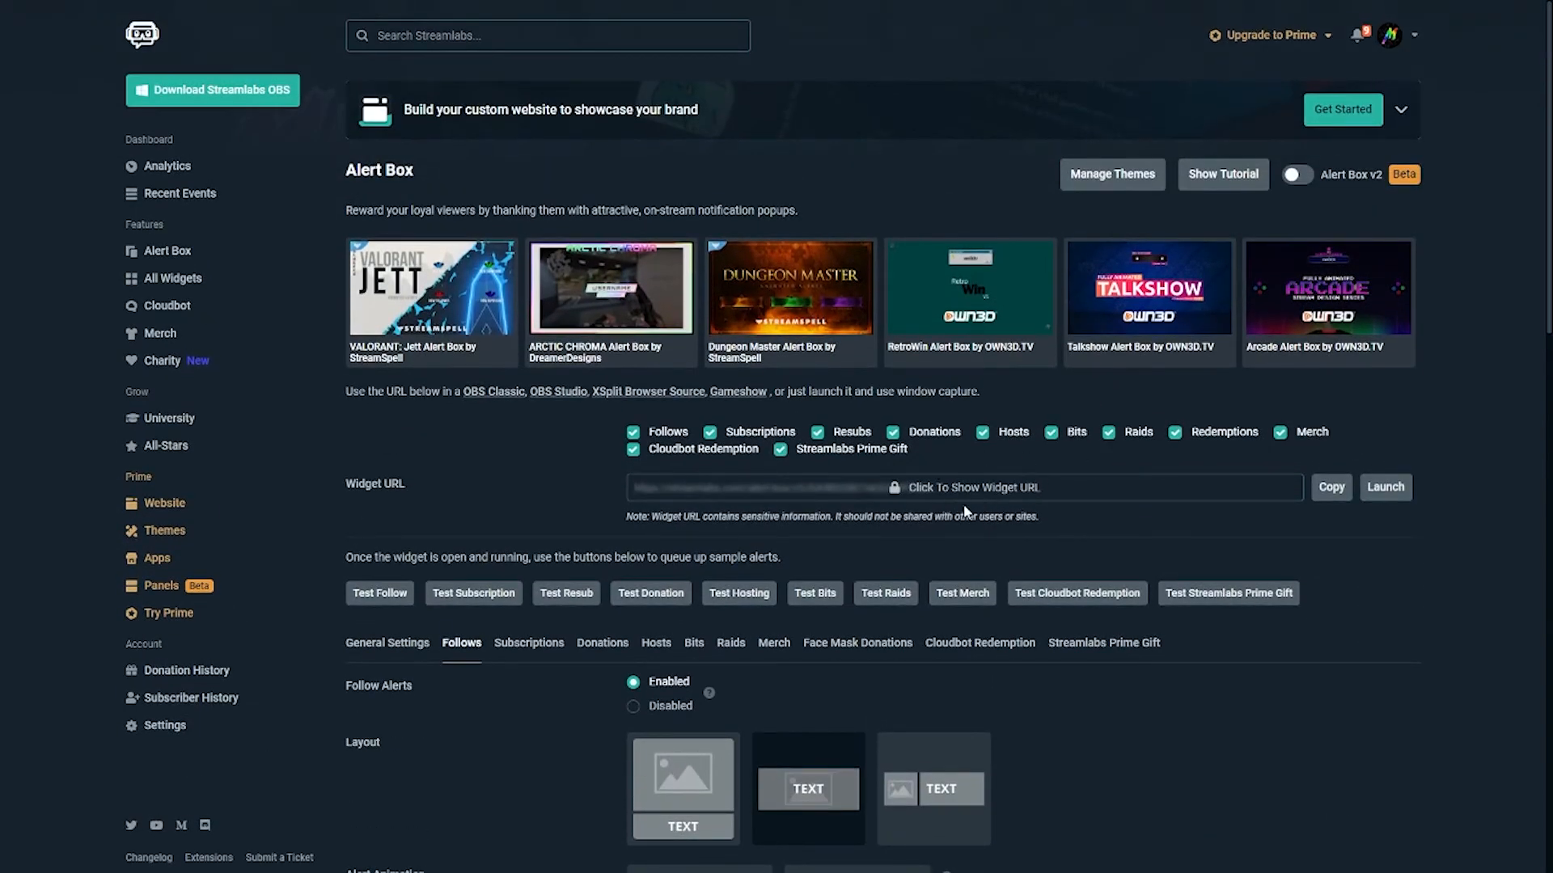
Step: Add a browser source in OBS pointing to the copied Streamlabs alert box widget URL
{"action": "left_click", "coordinate": [1331, 487]}
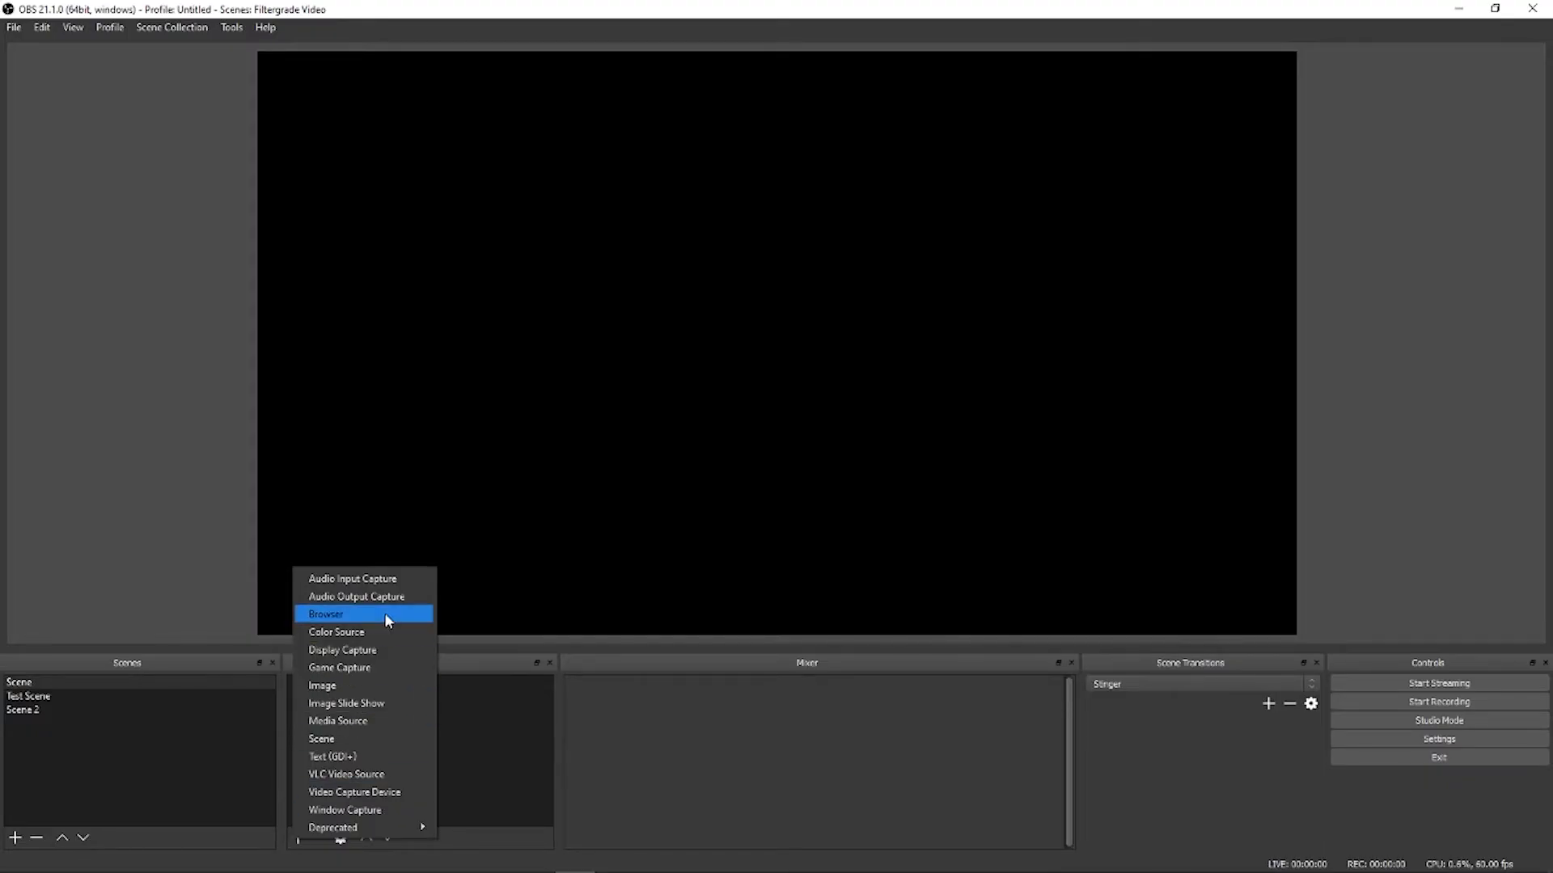
{"action": "left_click", "coordinate": [385, 613]}
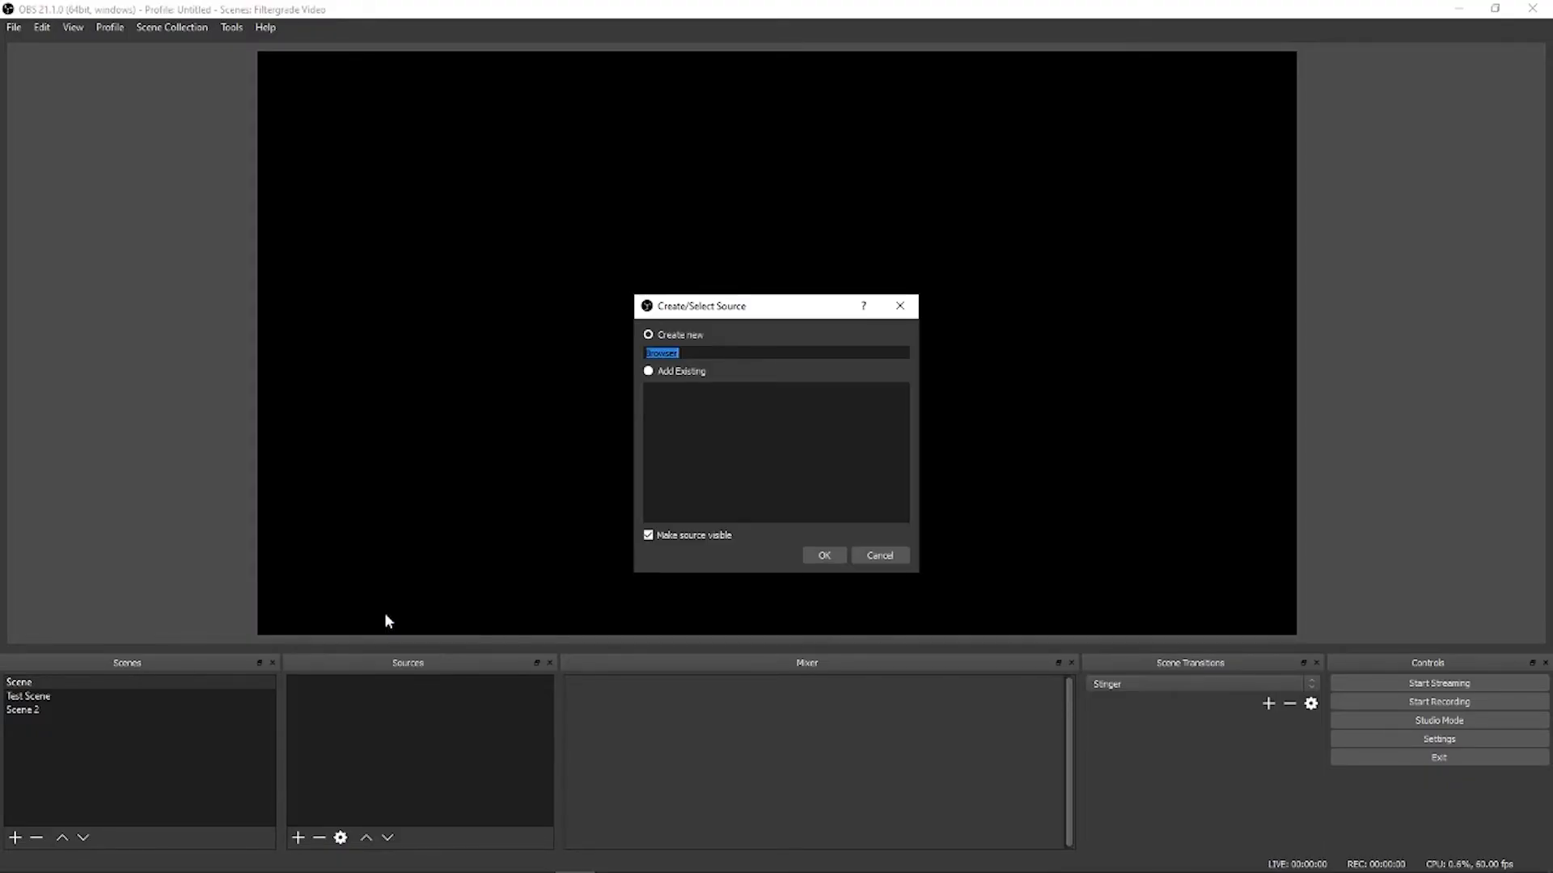
{"action": "left_click", "coordinate": [817, 558]}
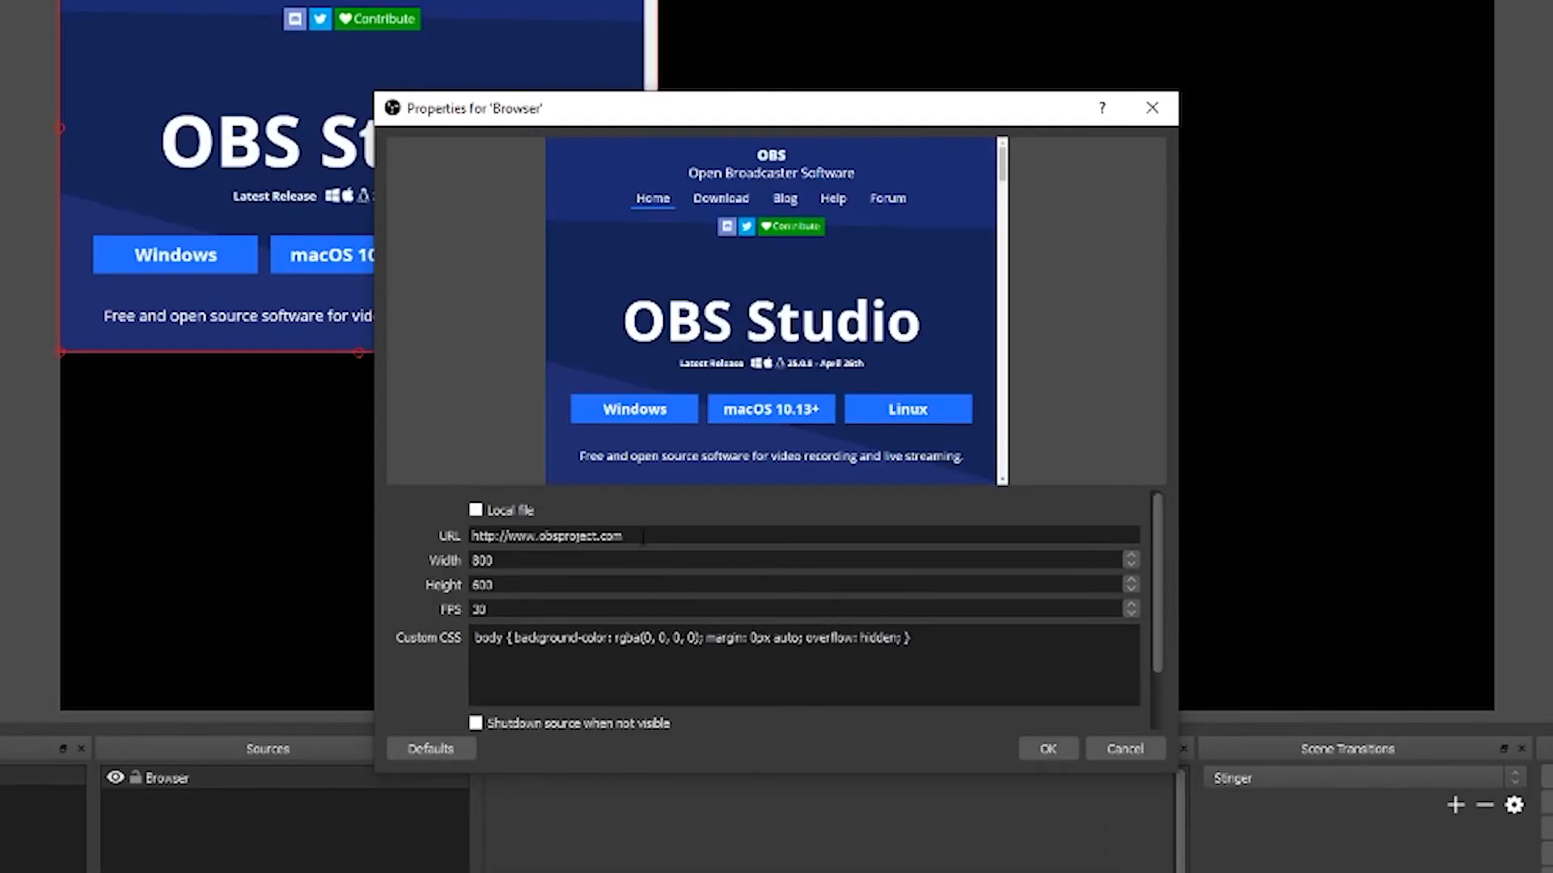
{"action": "left_click_drag", "start_coordinate": [623, 536], "coordinate": [328, 535]}
{"action": "key", "text": "ctrl+v"}
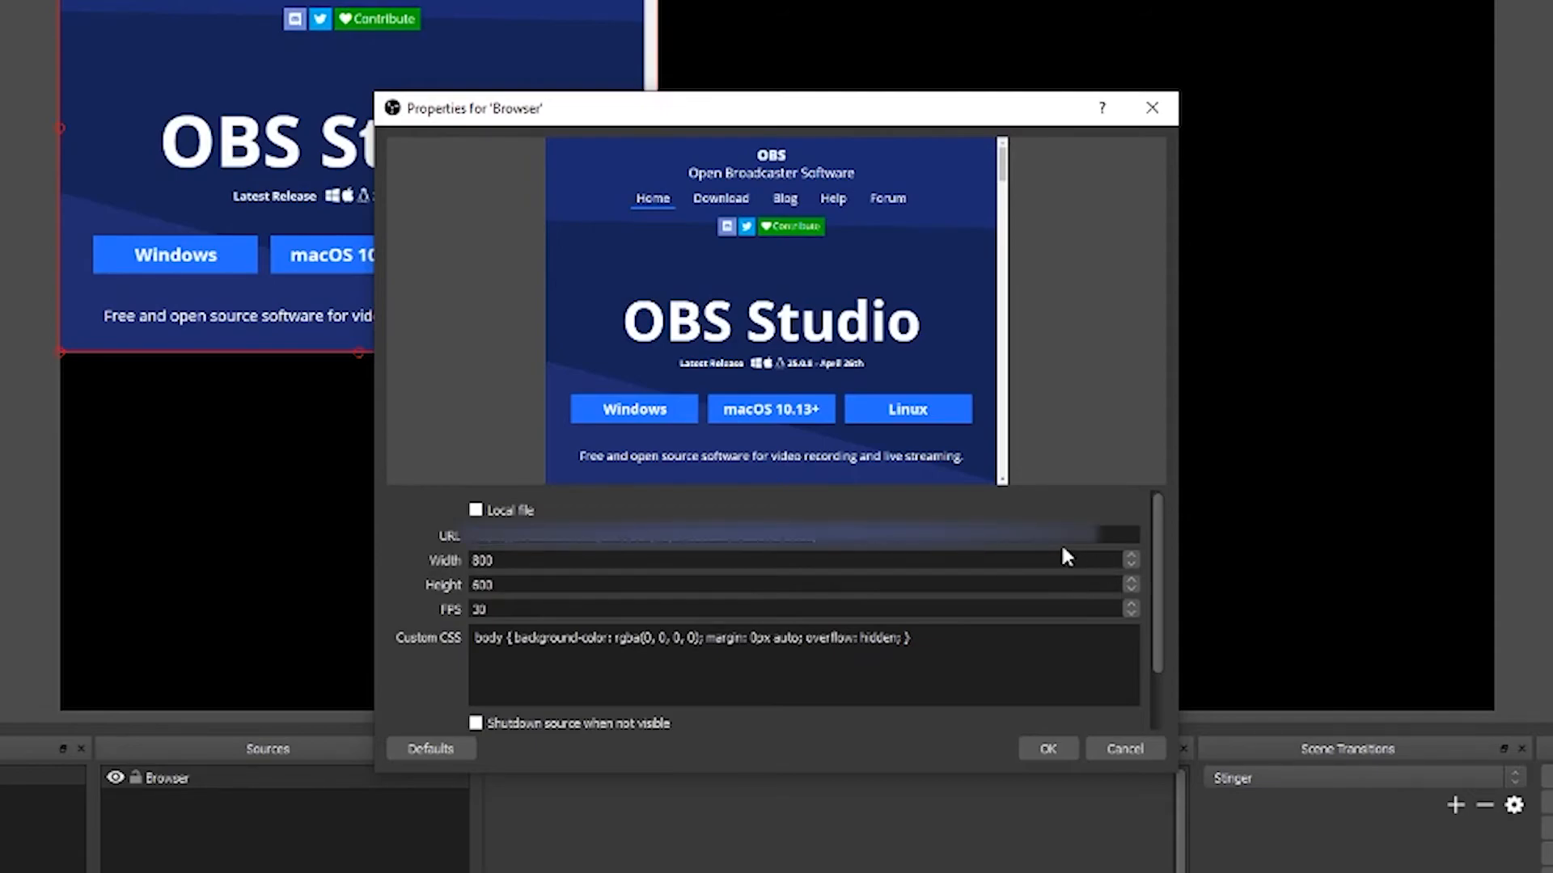
{"action": "left_click", "coordinate": [1048, 748]}
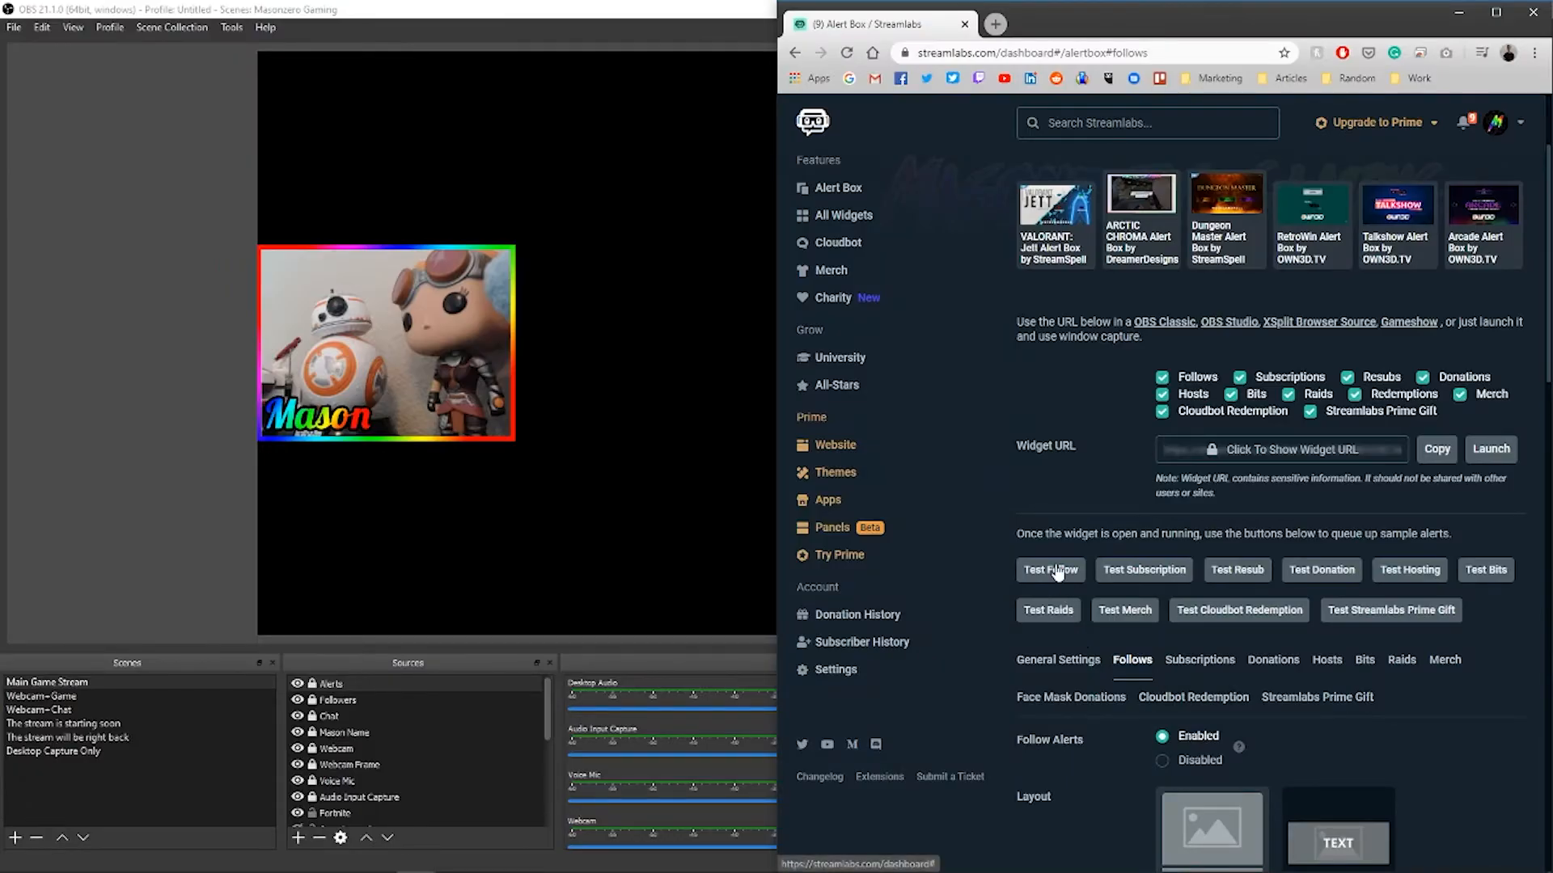
Step: Send a Streamlabs test follow alert and watch it play in the OBS preview
{"action": "left_click", "coordinate": [1054, 567]}
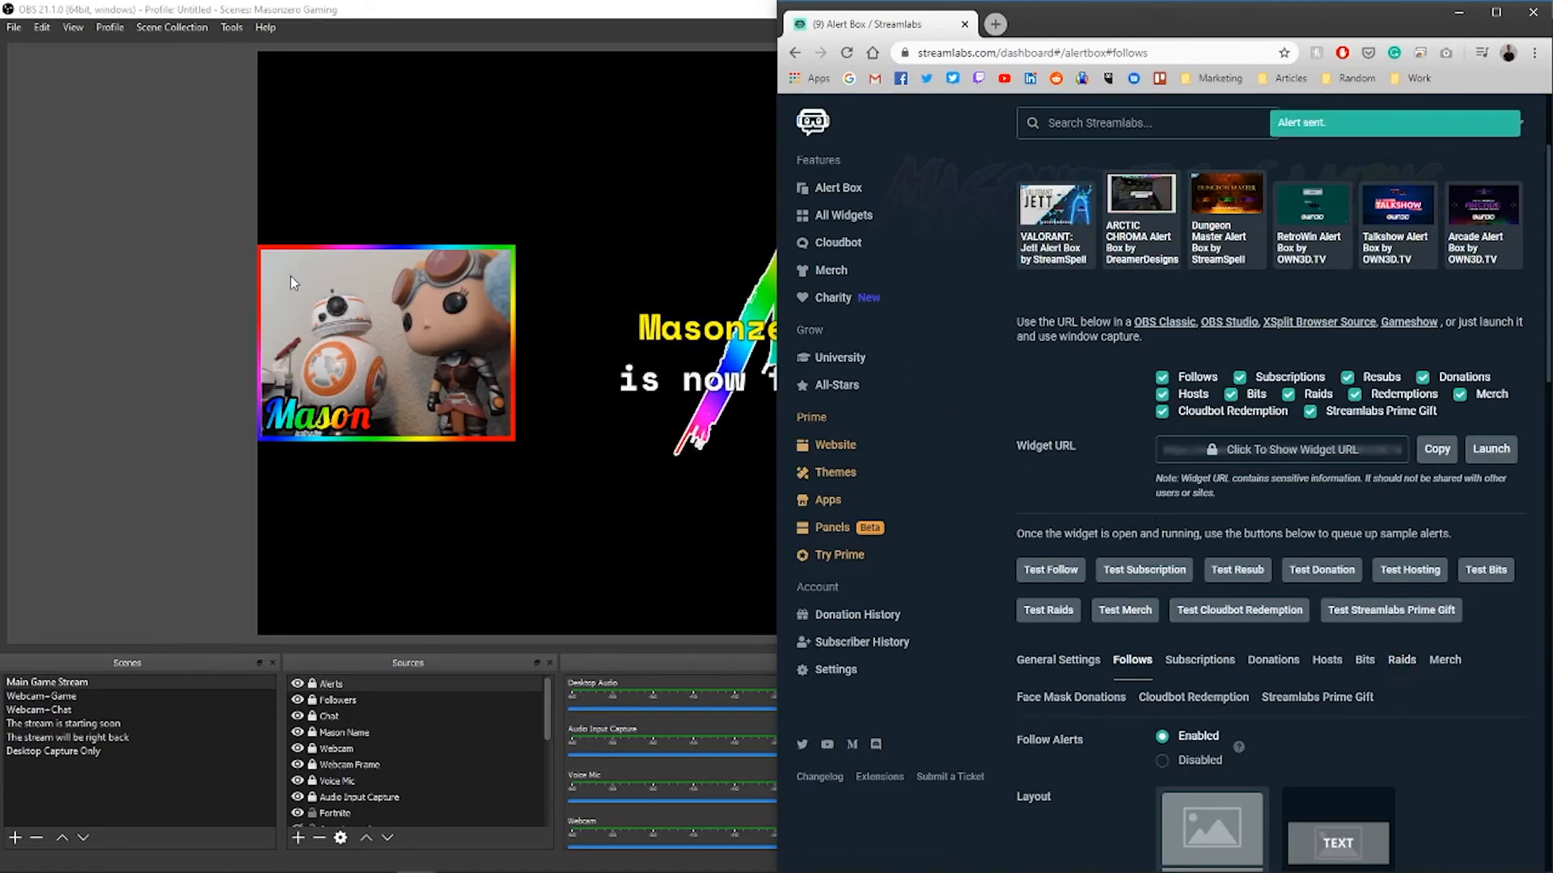
{"action": "left_click", "coordinate": [213, 274]}
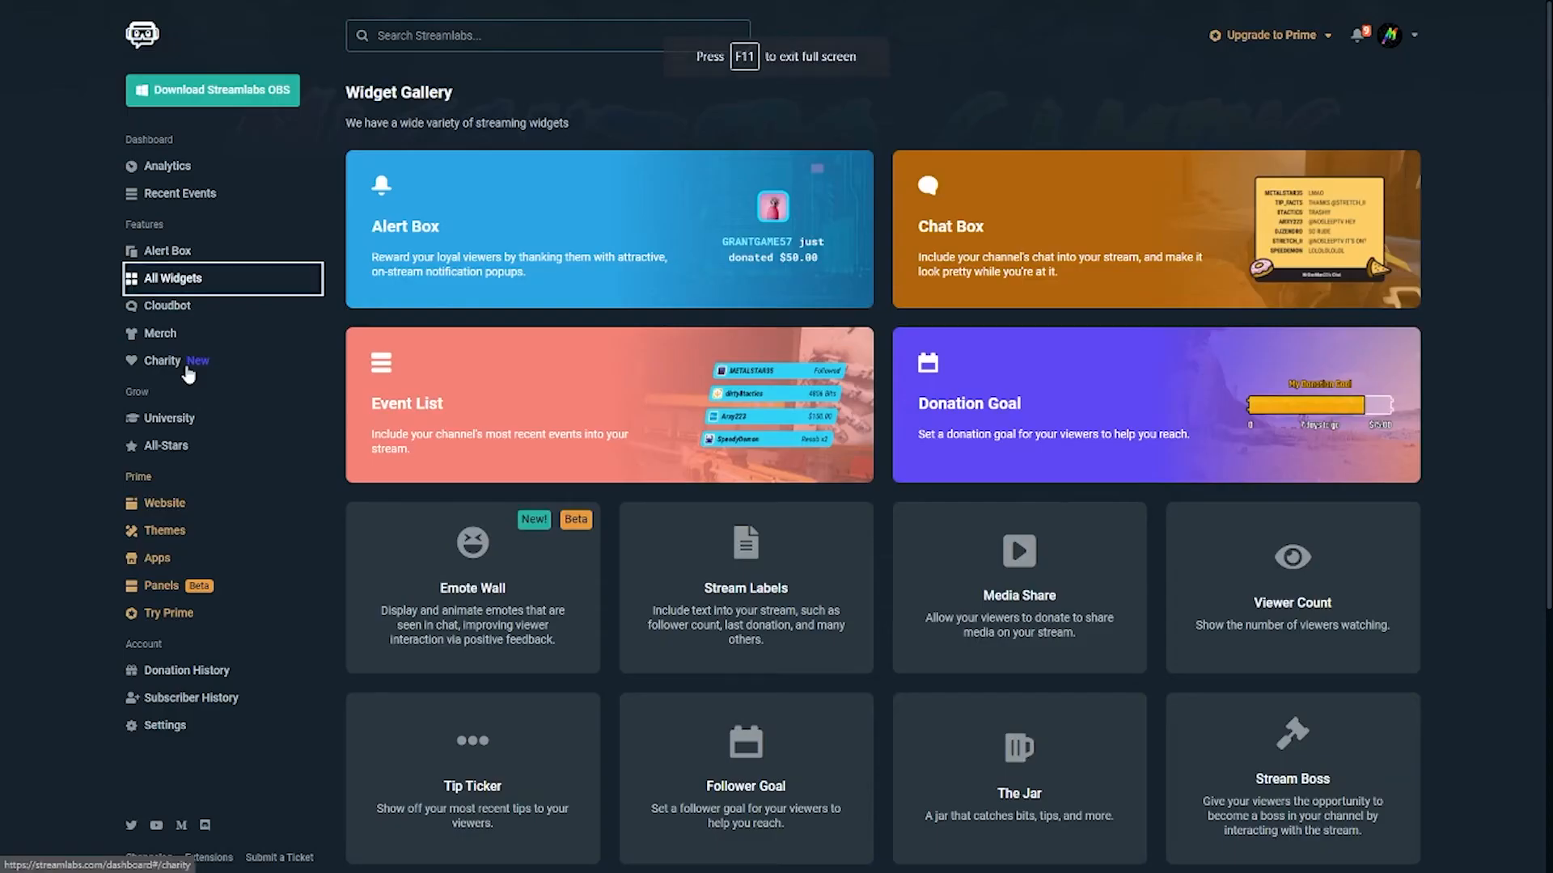
{"action": "left_click", "coordinate": [1469, 309]}
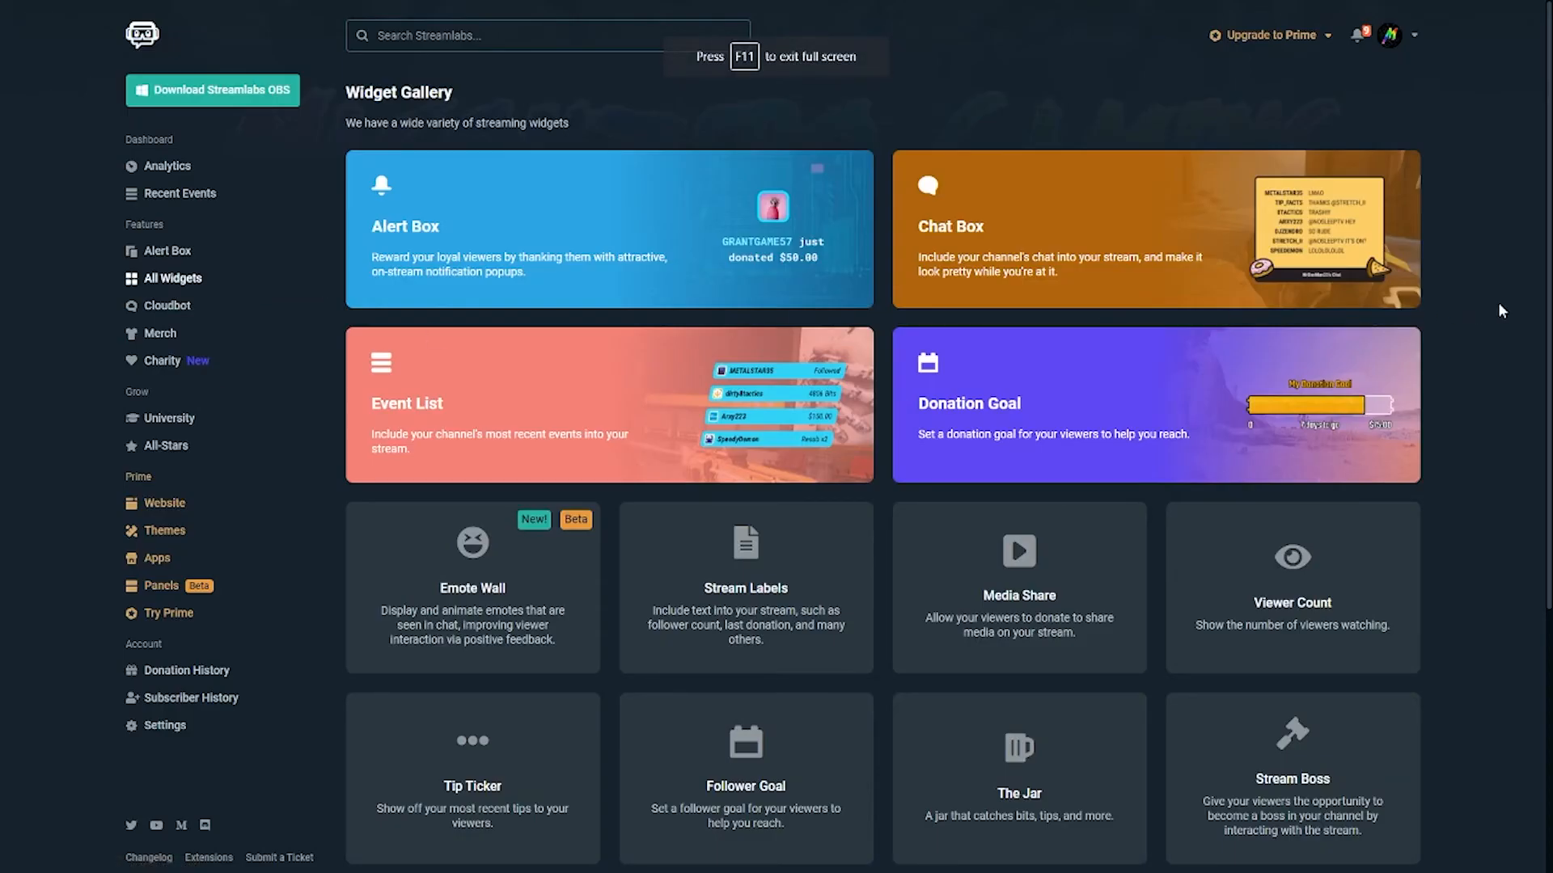